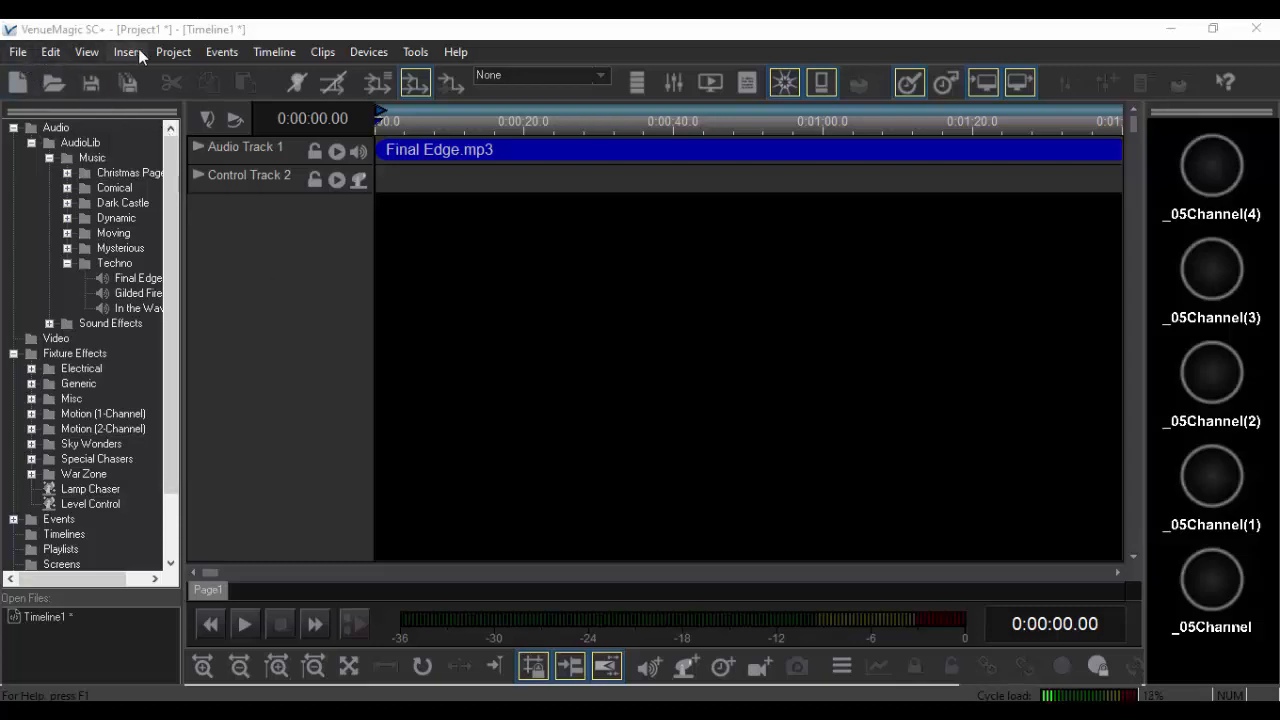
scroll(74, 325, "down", 3)
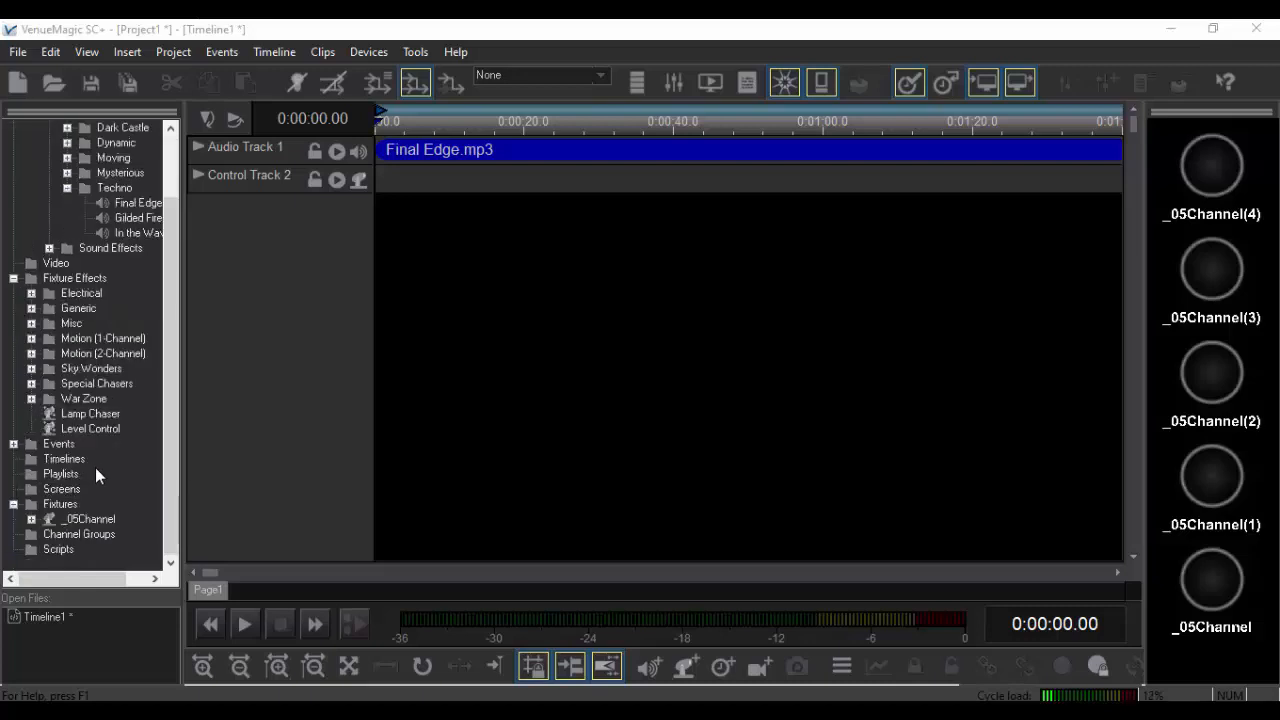
Place a Lamp Chaser clip on Control Track 2 and stretch it out to about 1:34
left_click_drag(85, 414, 395, 180)
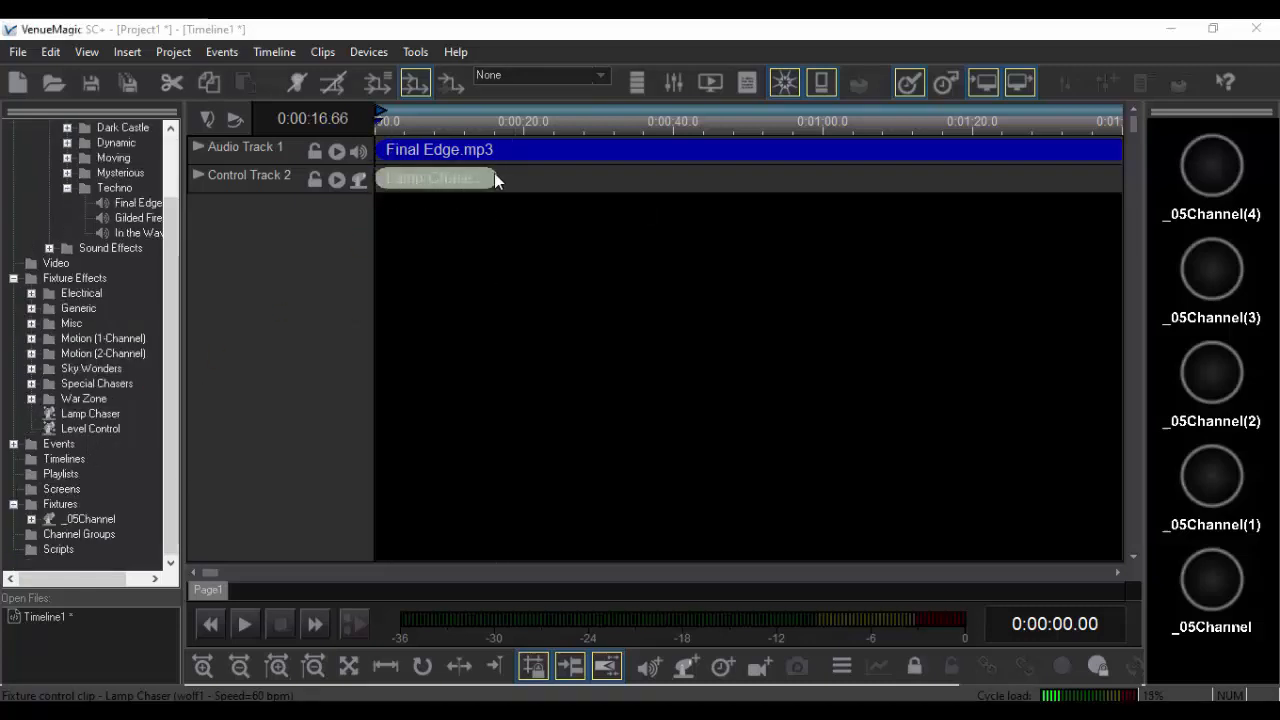
left_click_drag(510, 180, 524, 180)
left_click_drag(863, 179, 1075, 179)
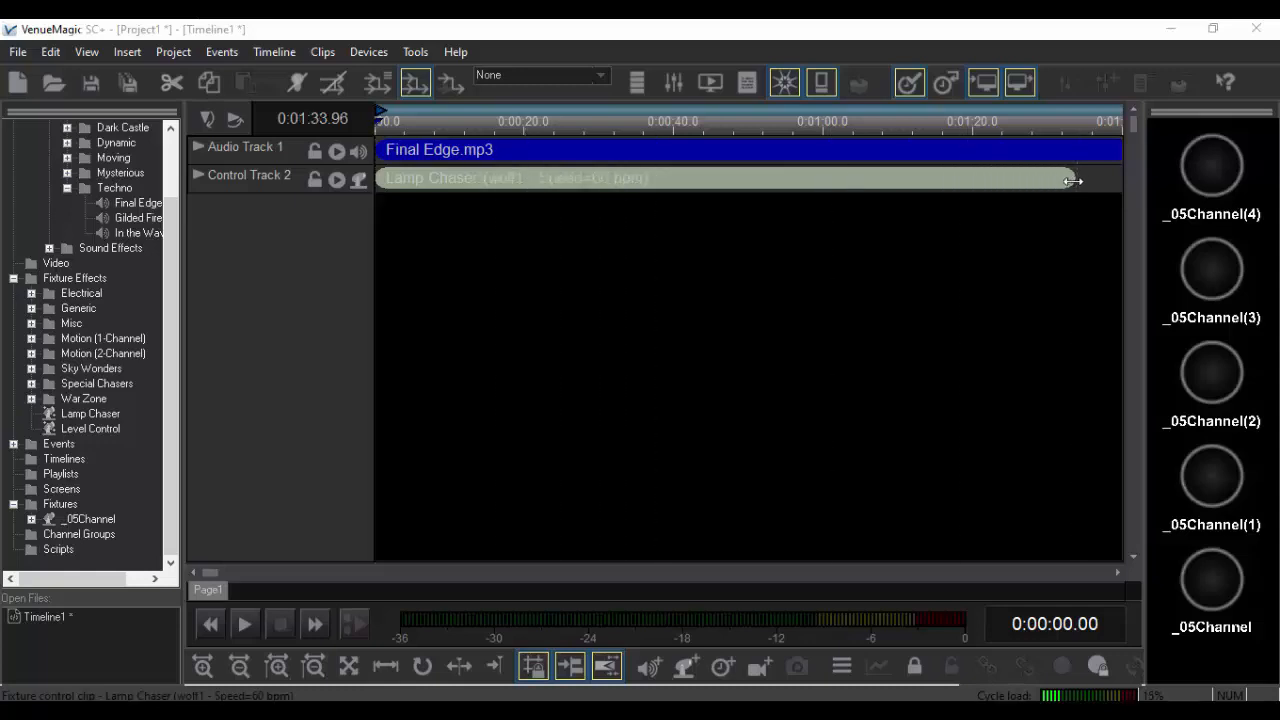
scroll(80, 232, "up", 3)
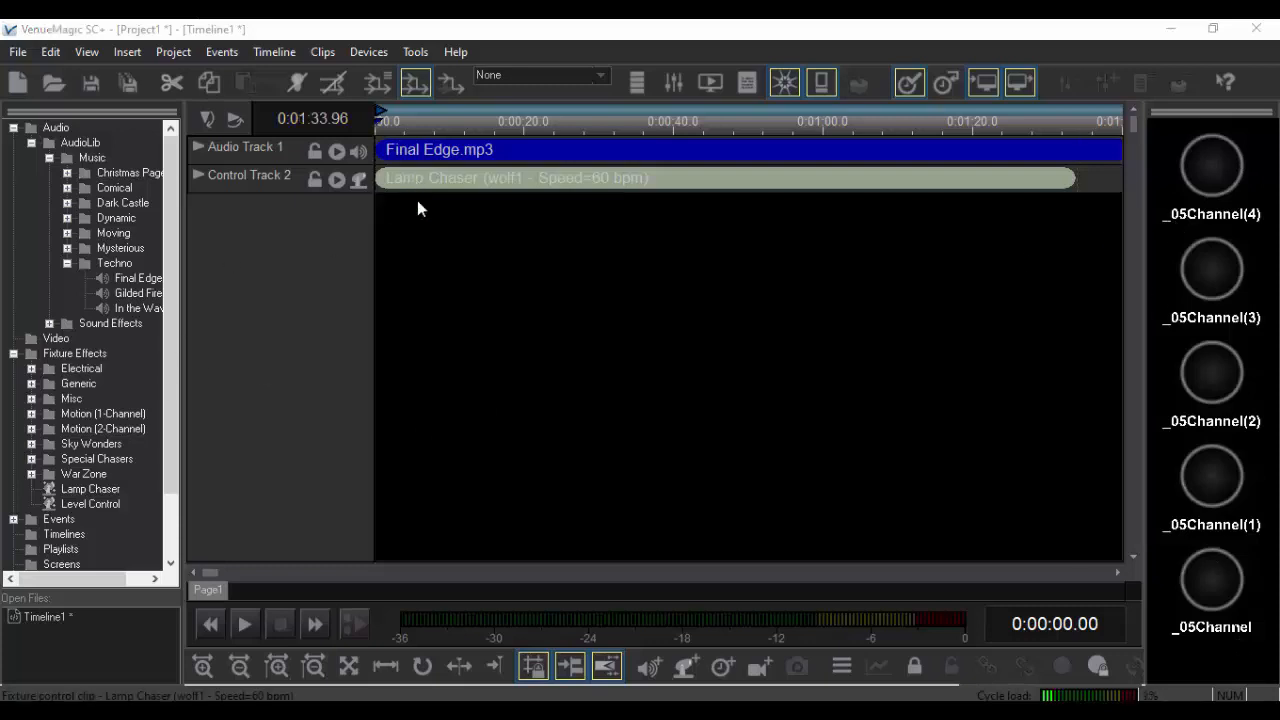
Set the clip to the 5-lamp Chaser5_01 program with auto-beat sync enabled
key("Return")
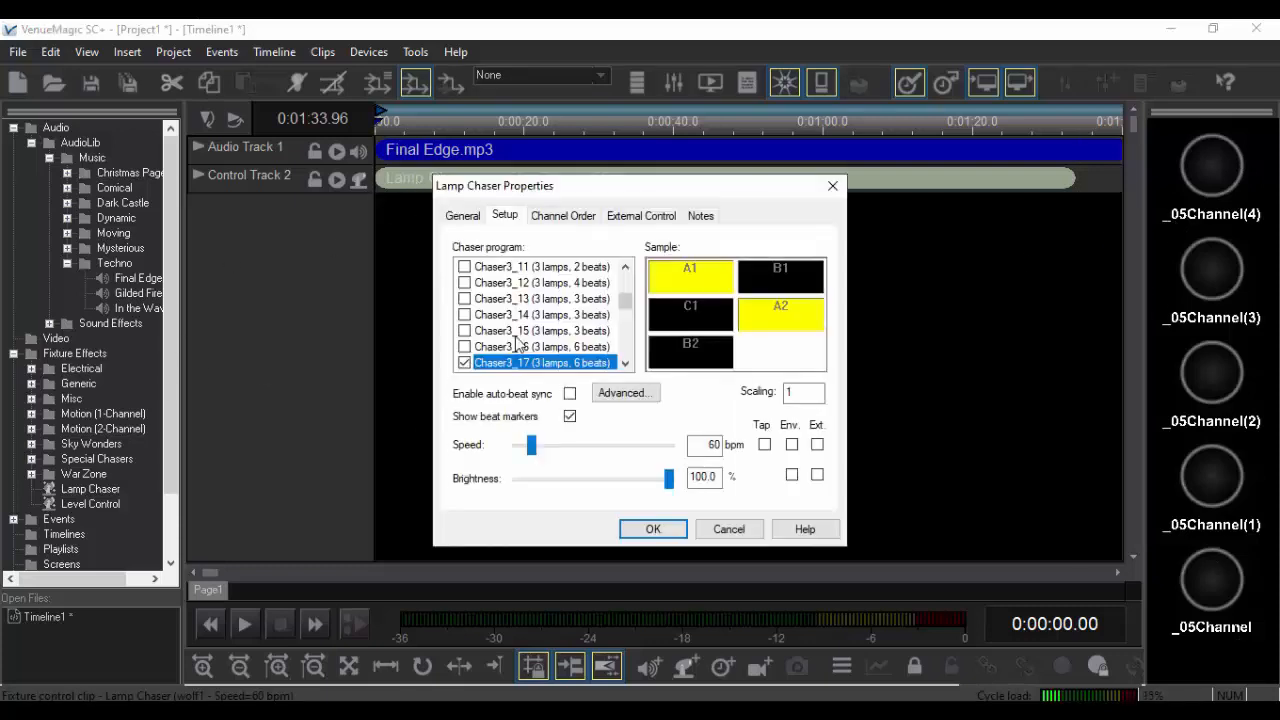
scroll(537, 346, "down", 5)
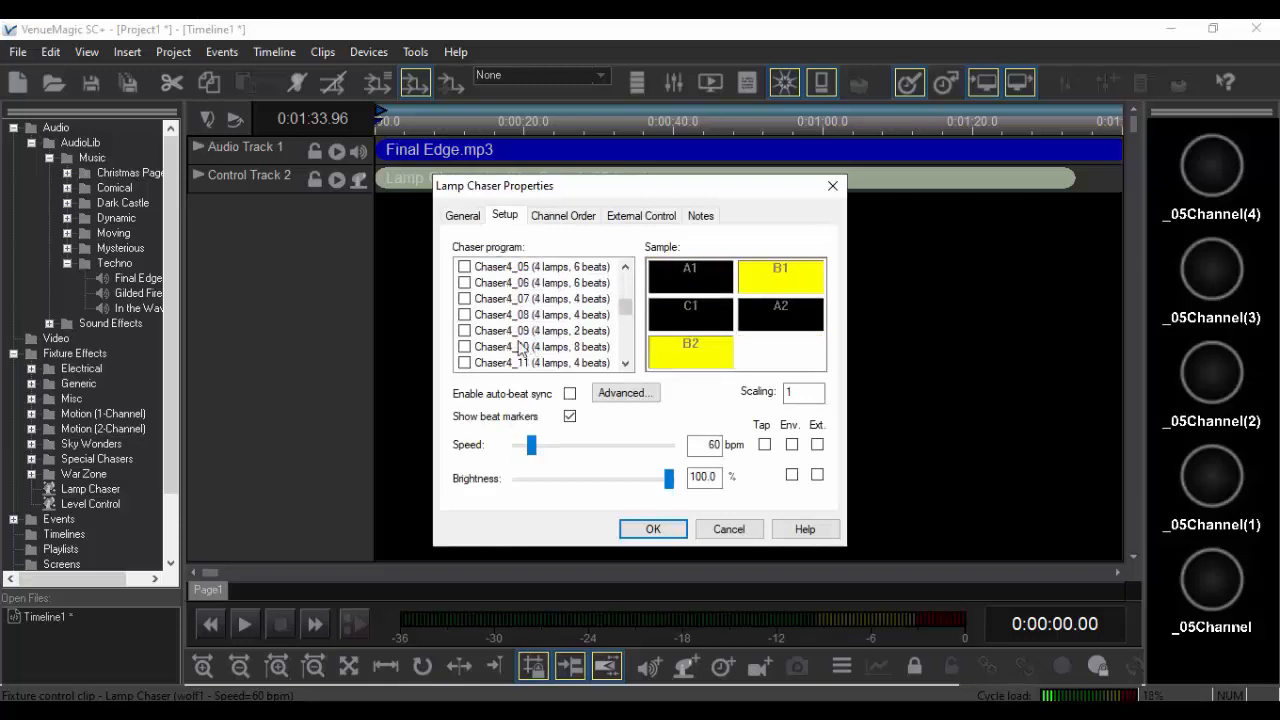
scroll(522, 348, "down", 5)
scroll(522, 348, "up", 3)
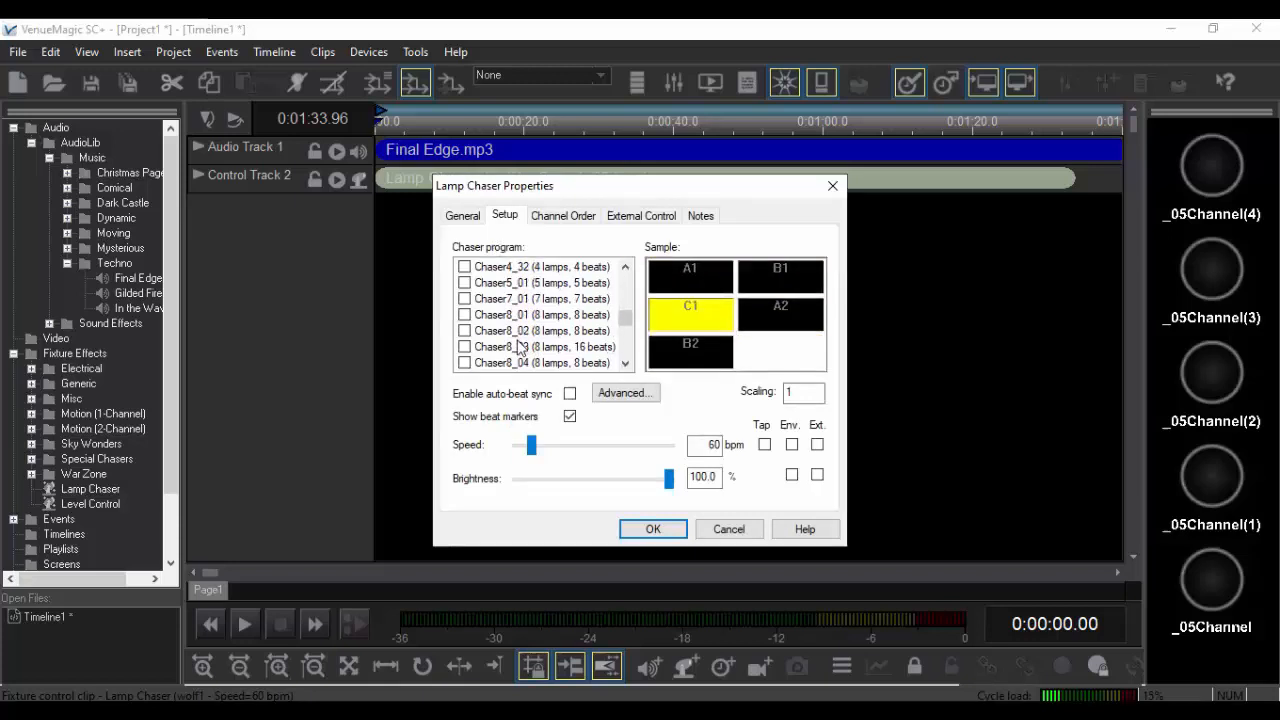
left_click(464, 283)
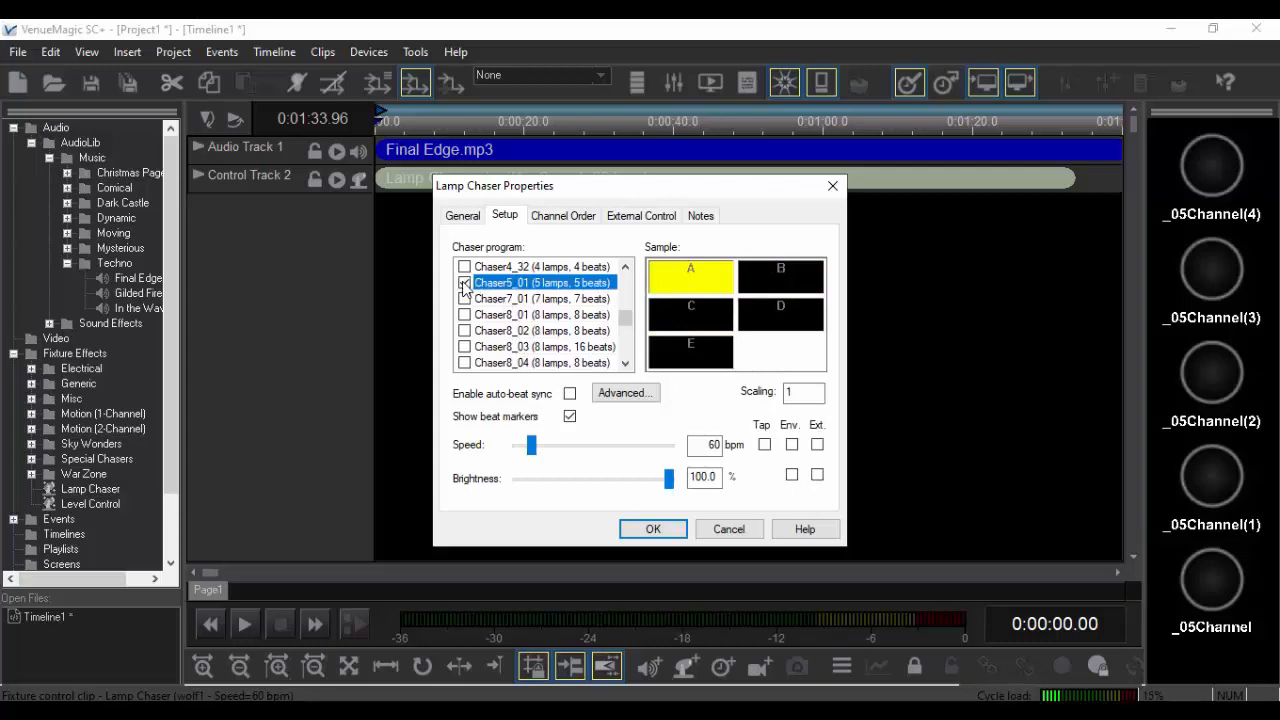
left_click(569, 393)
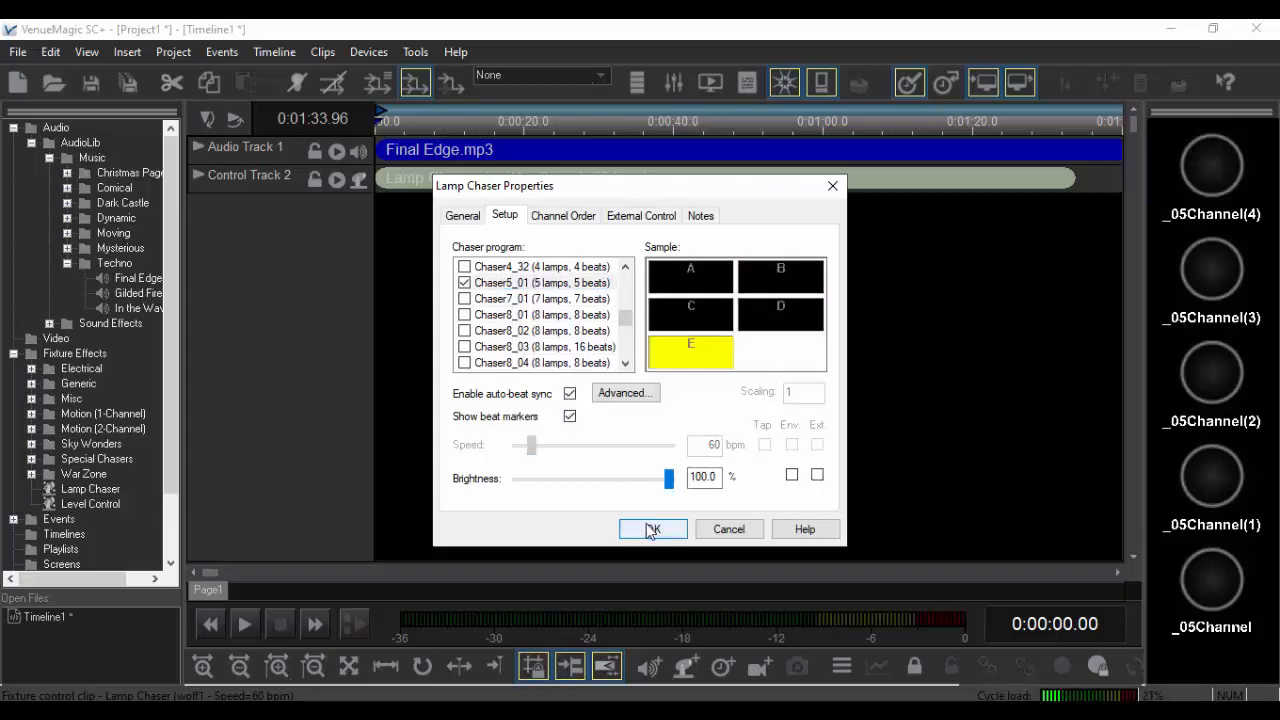
Bring up the Advanced Auto-Sync Settings dialog for the chaser
left_click(624, 393)
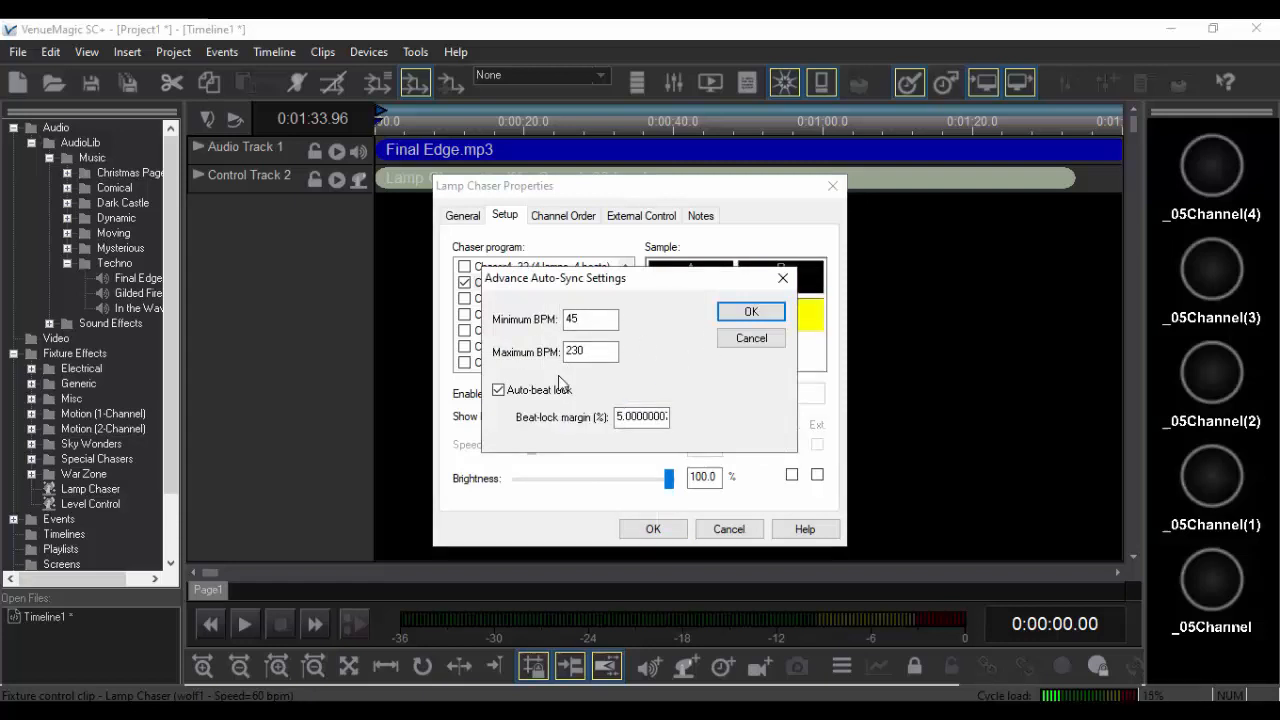
left_click(751, 311)
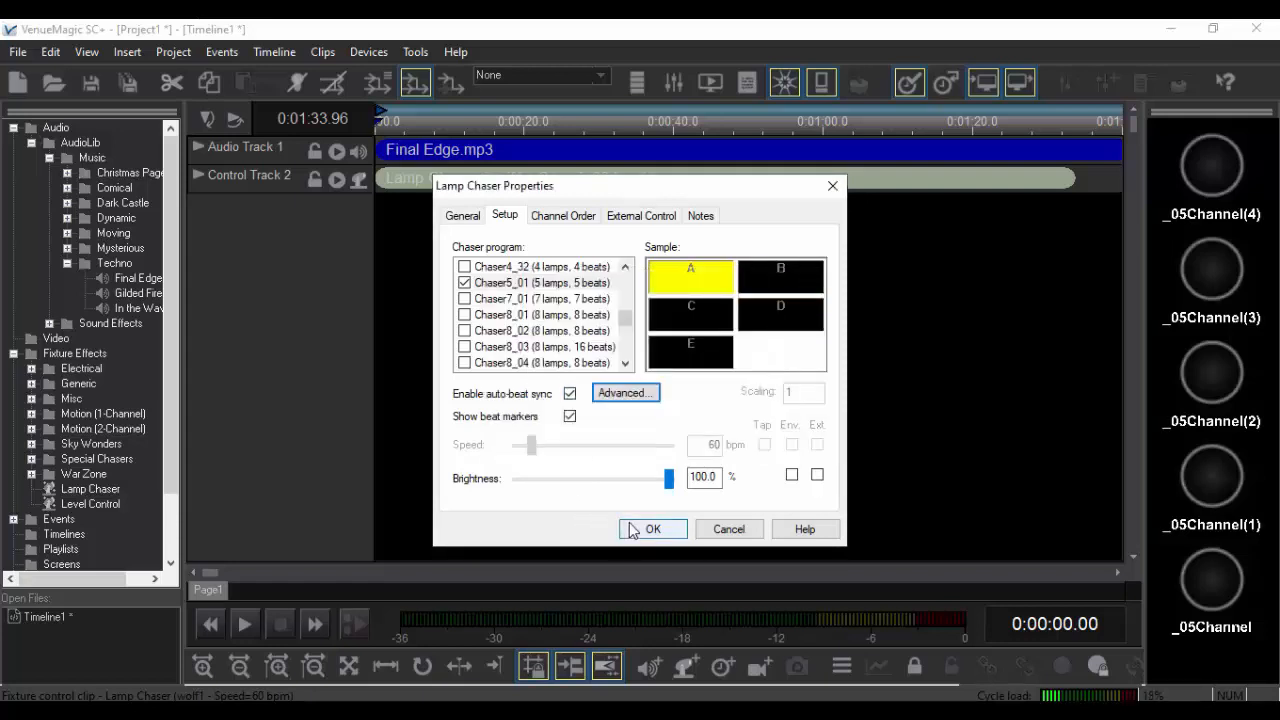
left_click(624, 393)
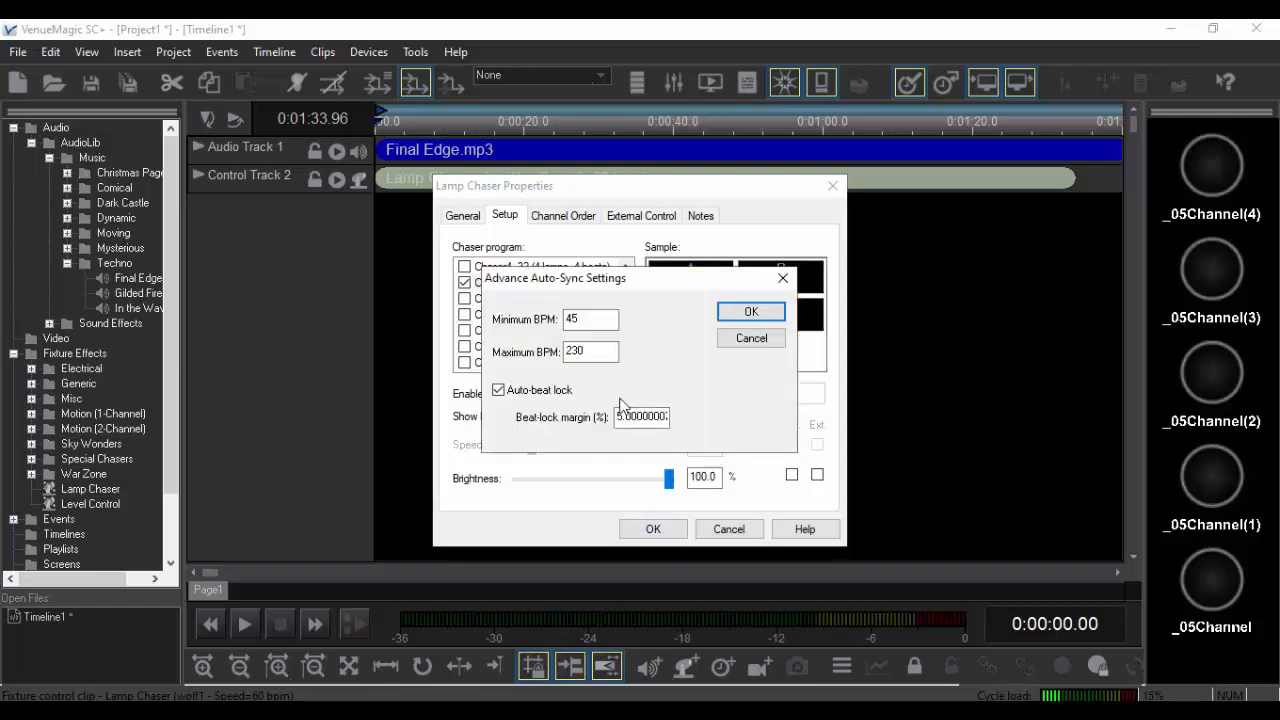
key("F1")
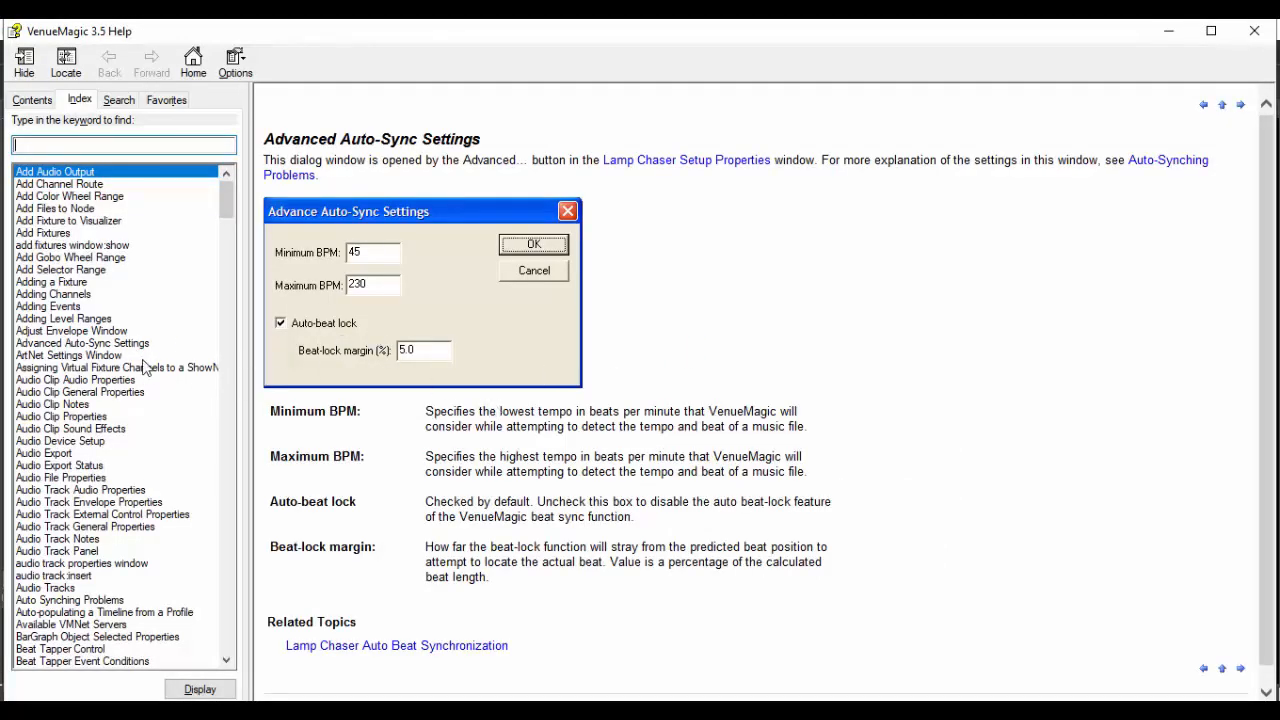
scroll(145, 367, "down", 5)
scroll(145, 367, "down", 5)
scroll(145, 367, "down", 5)
scroll(200, 340, "down", 5)
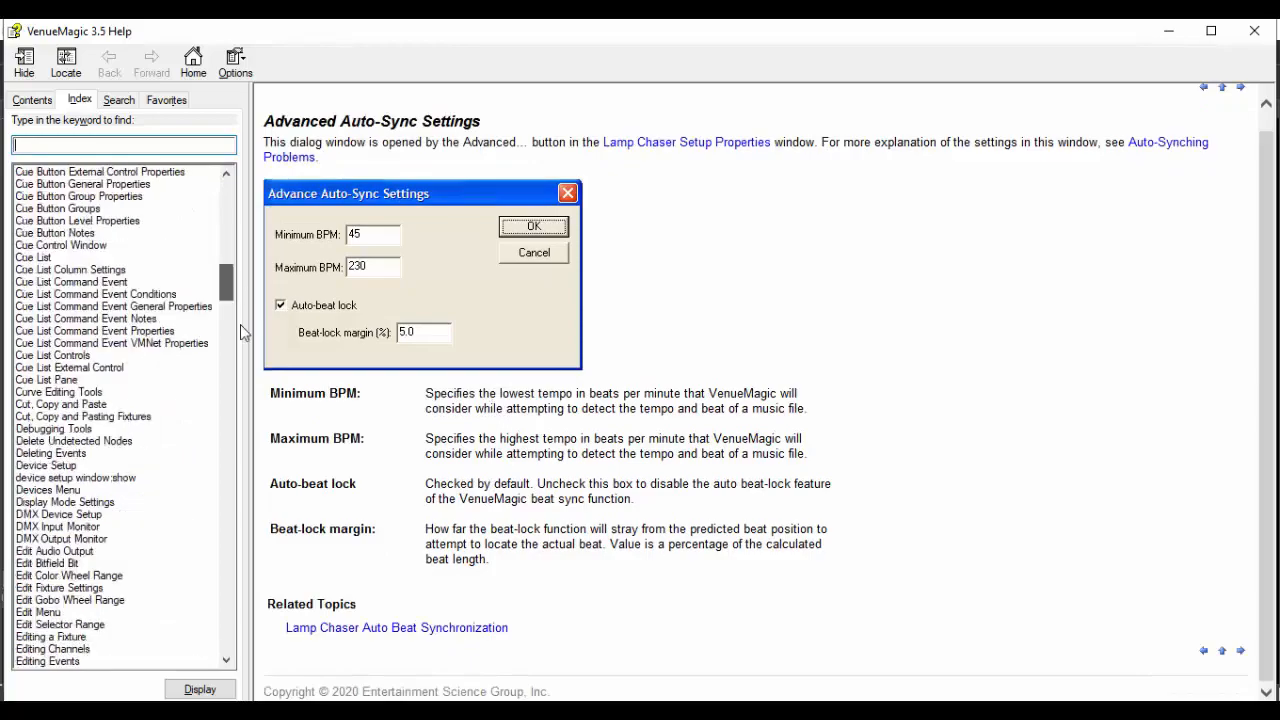
scroll(243, 330, "down", 10)
scroll(243, 330, "down", 10)
scroll(243, 330, "up", 10)
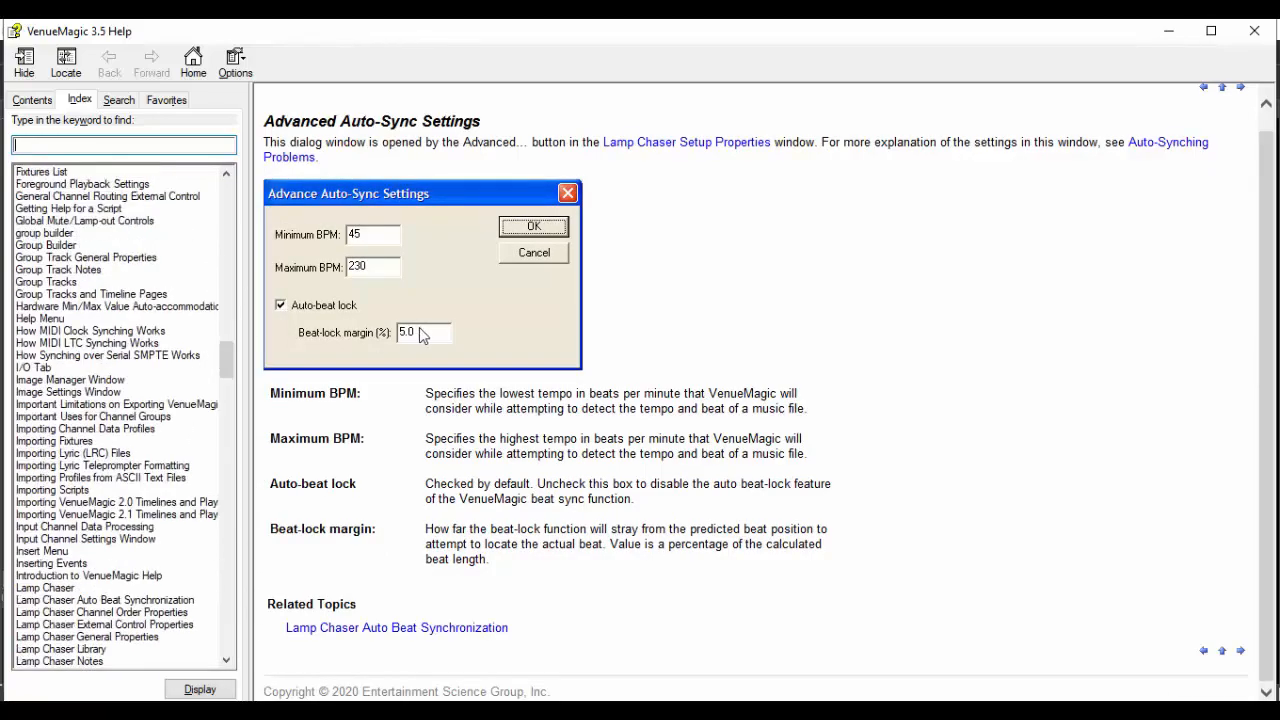
left_click(1254, 31)
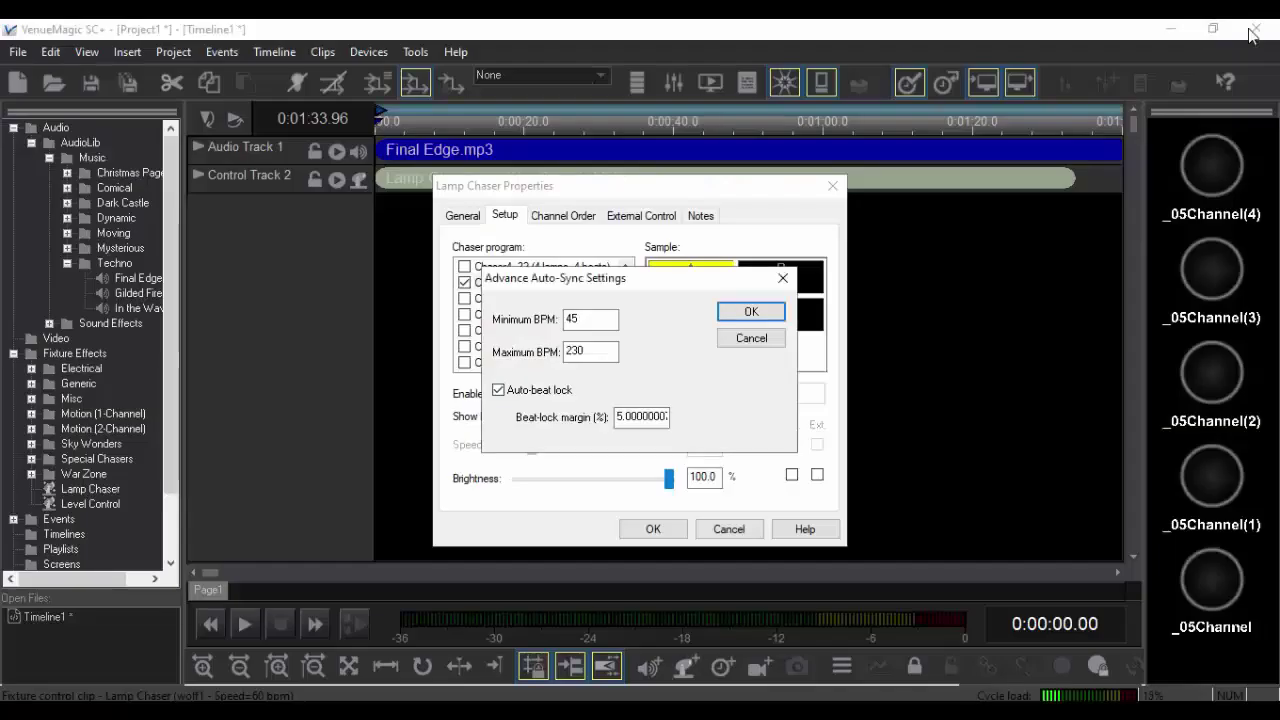
Accept the auto-sync and chaser property changes and select the Lamp Chaser clip
left_click(752, 313)
left_click(653, 529)
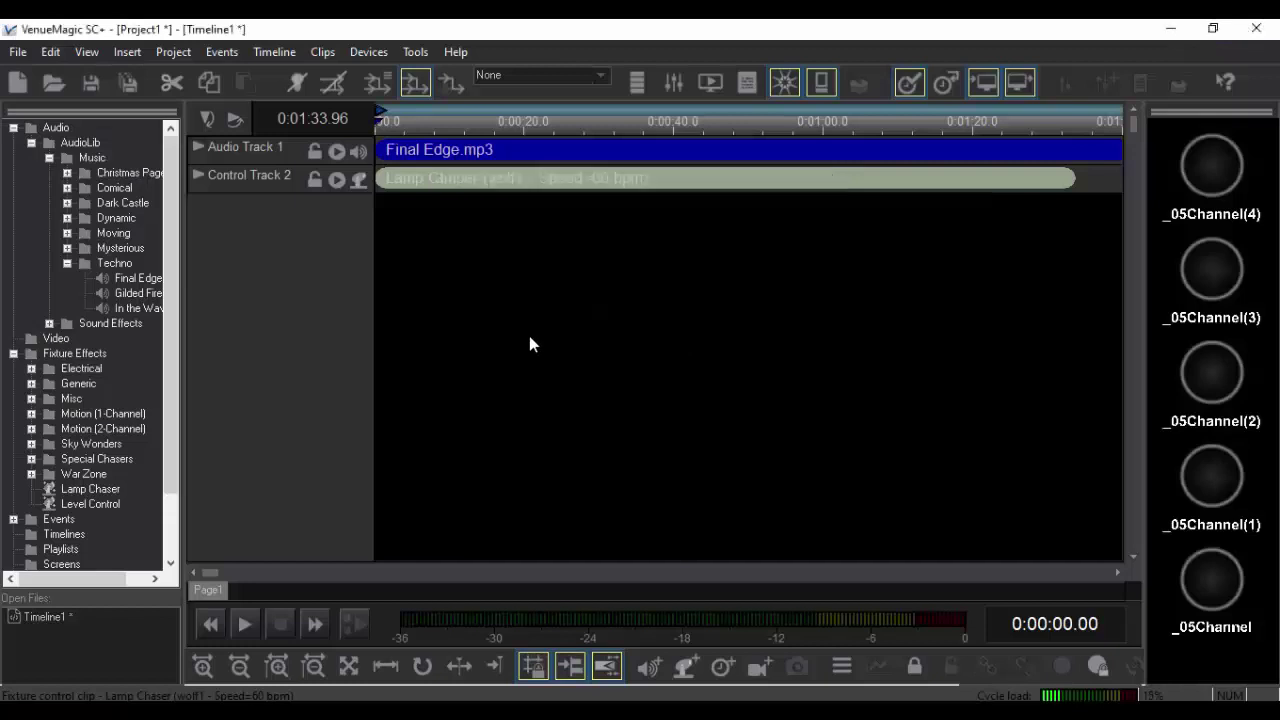
left_click(462, 260)
left_click(433, 184)
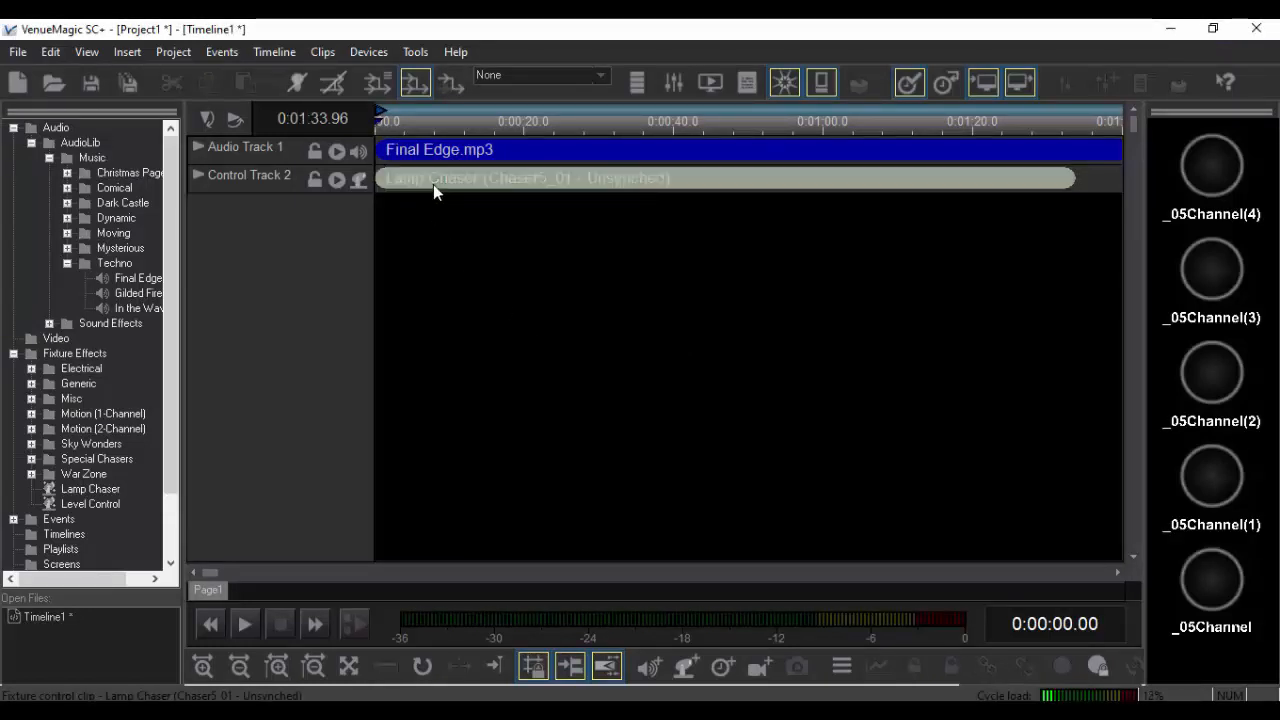
left_click(449, 182)
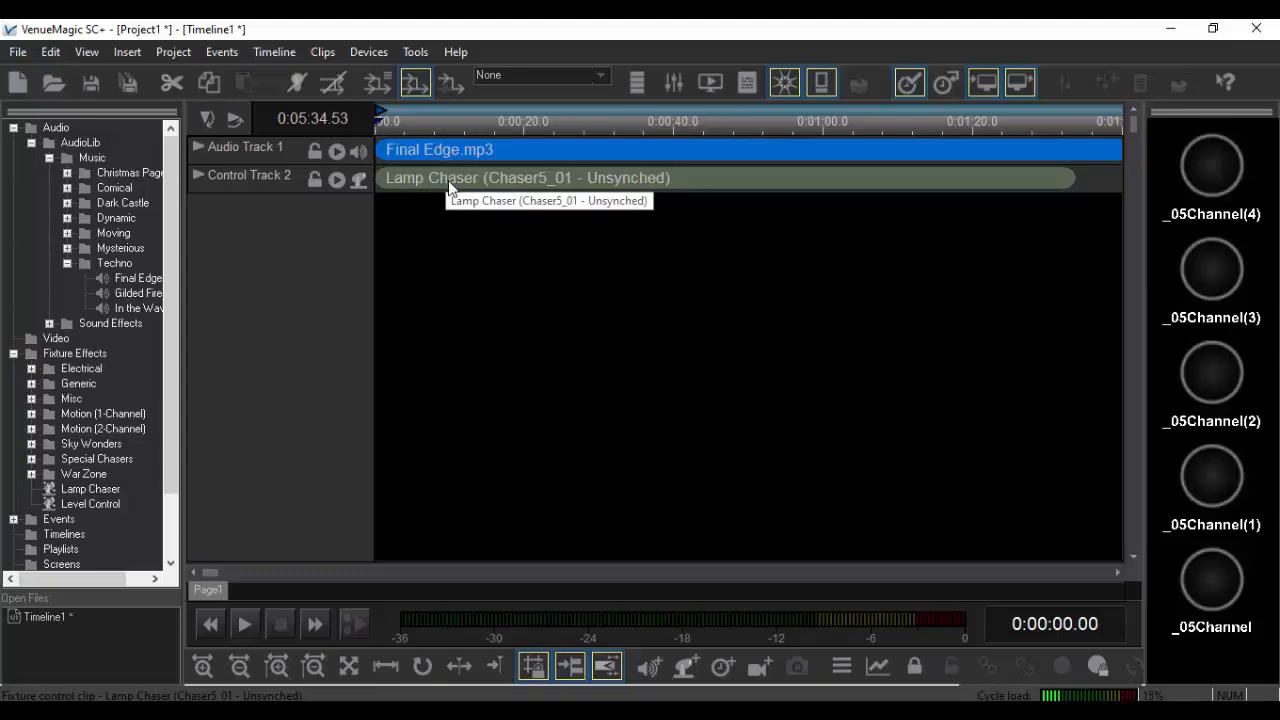
left_click(450, 185)
Sync the chaser beat to Final Edge.mp3, accepting the detected 118.2 bpm tempo
right_click(450, 185)
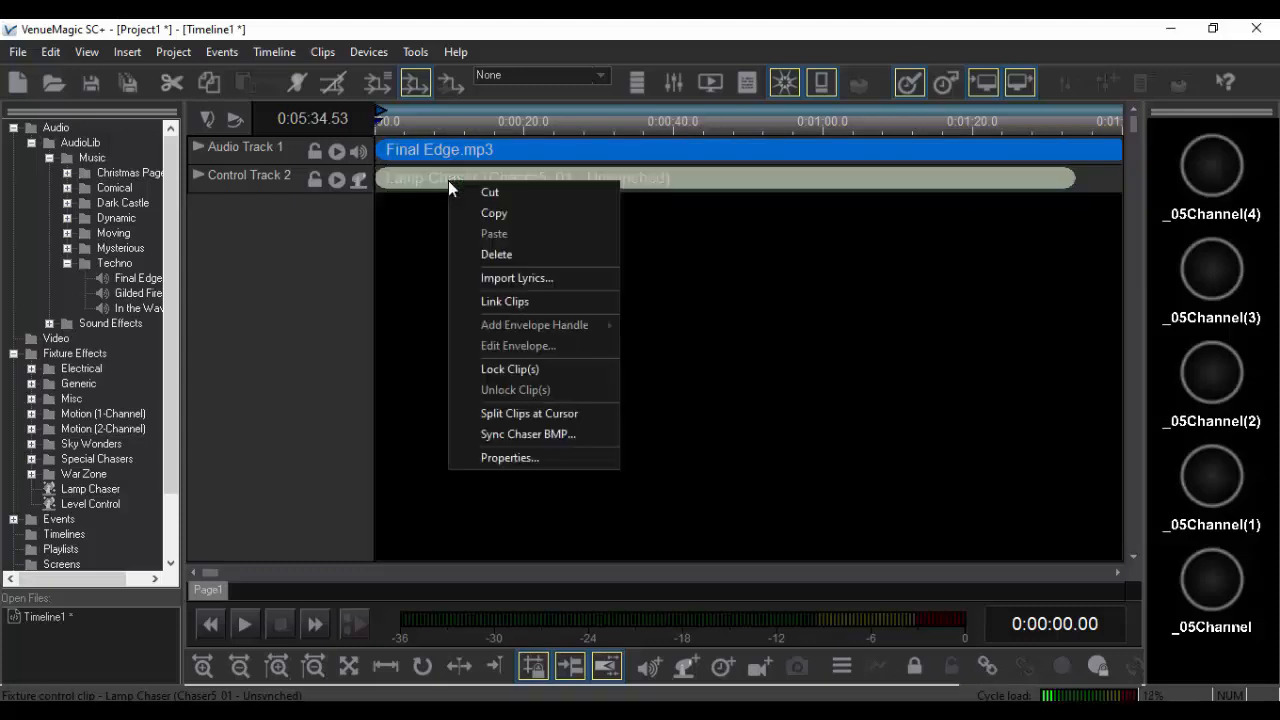
left_click(489, 430)
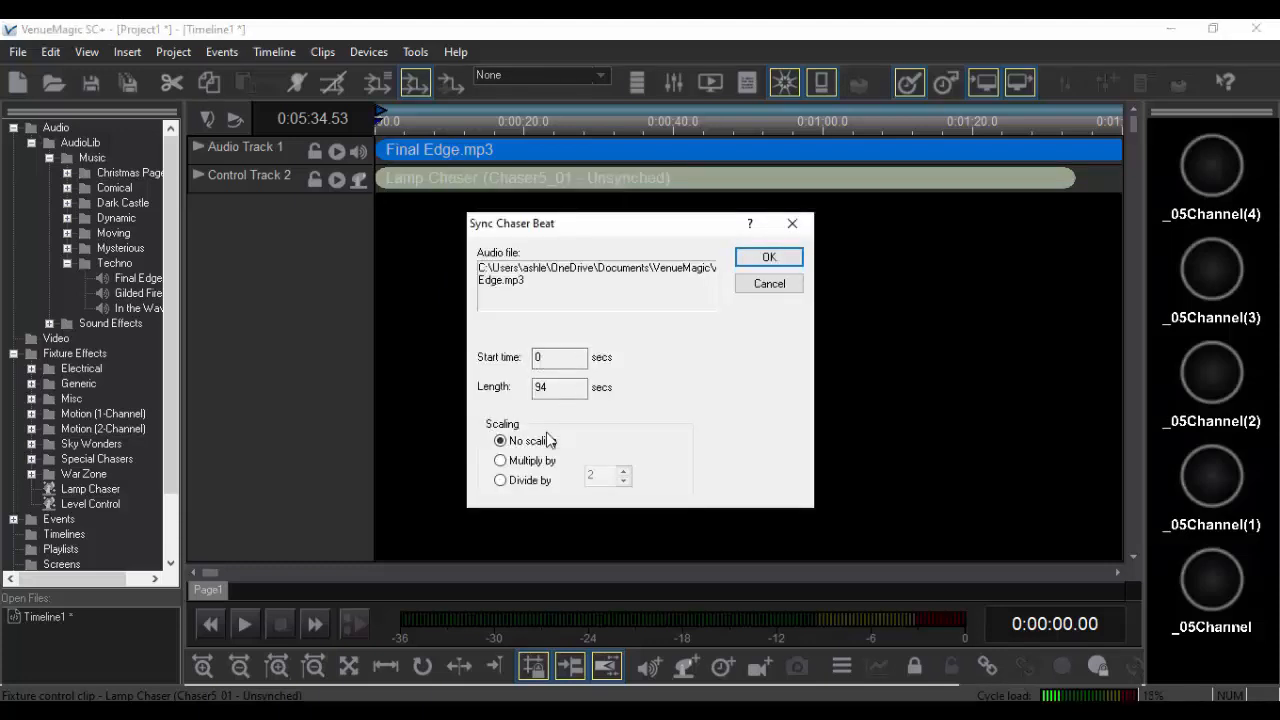
left_click(769, 258)
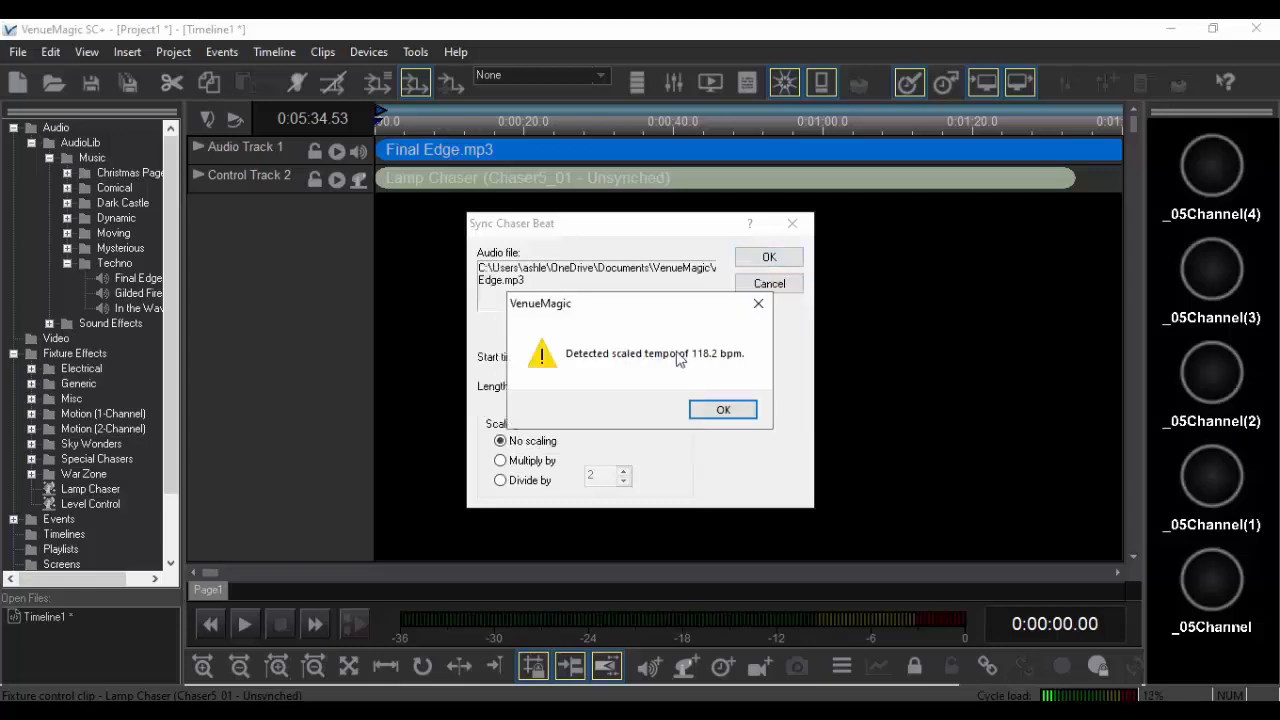
left_click(712, 412)
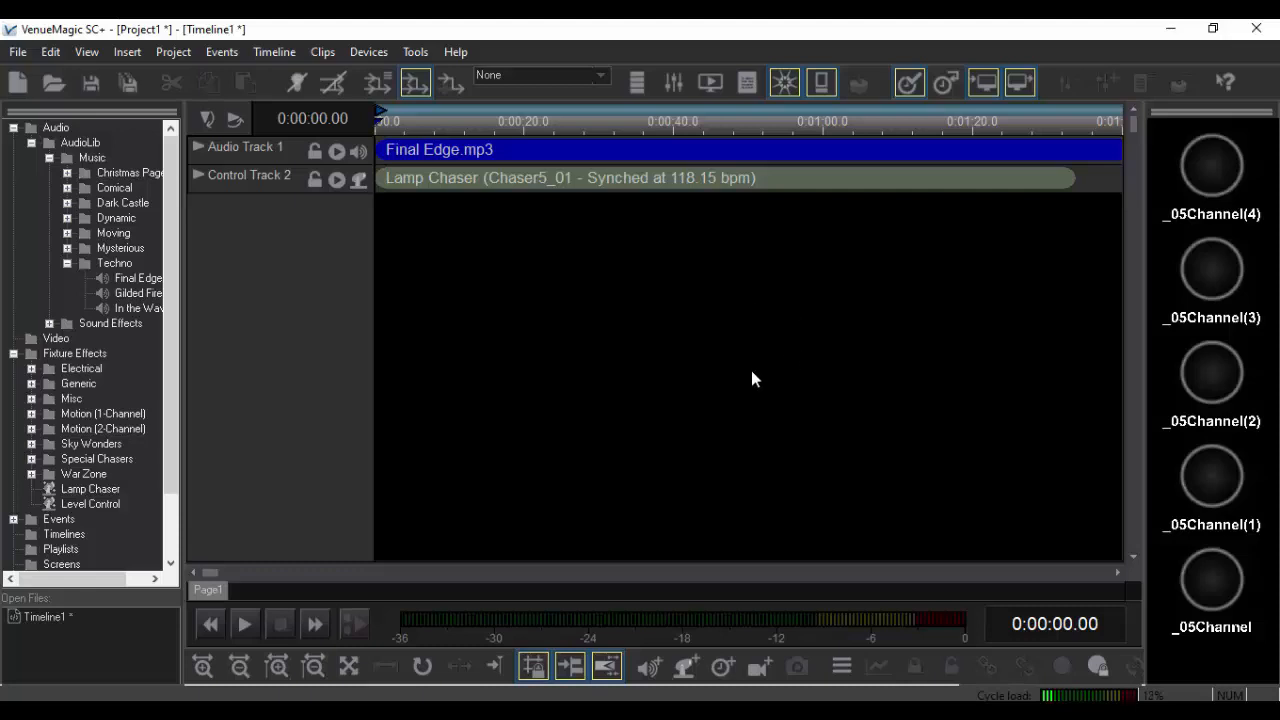
Preview timeline playback to watch the lamps chase, then stop
key("space")
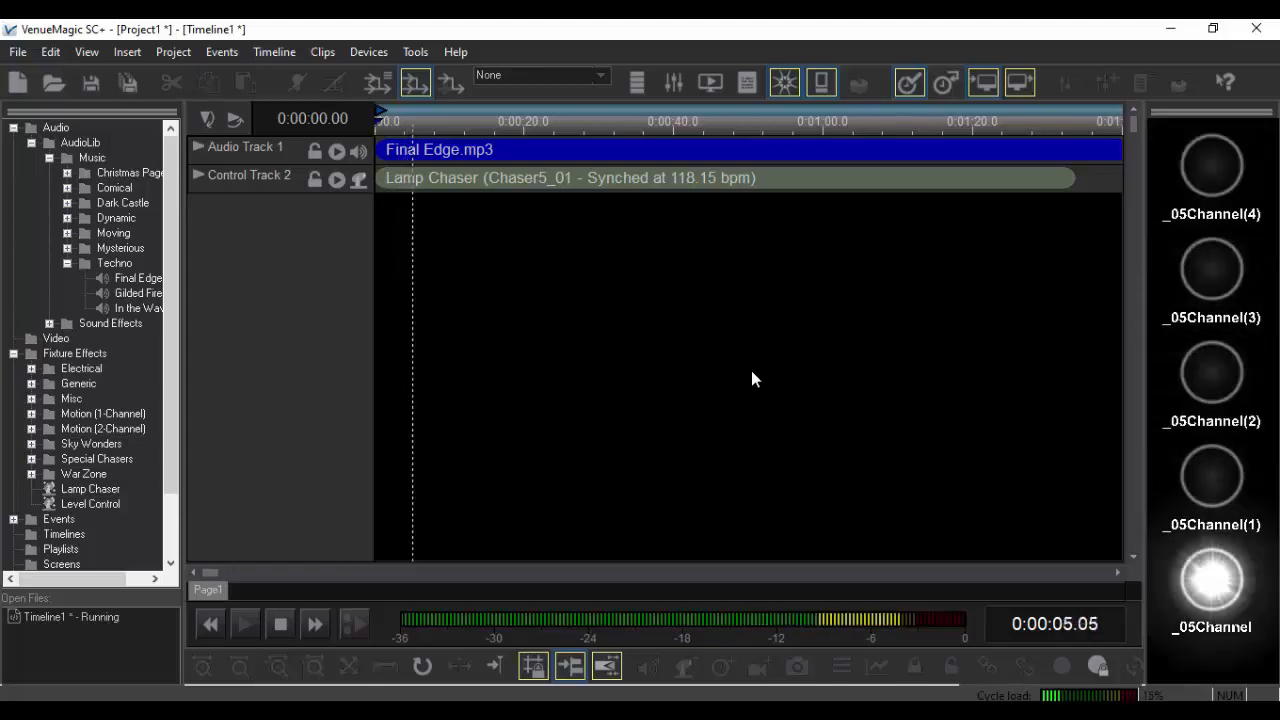
key("space")
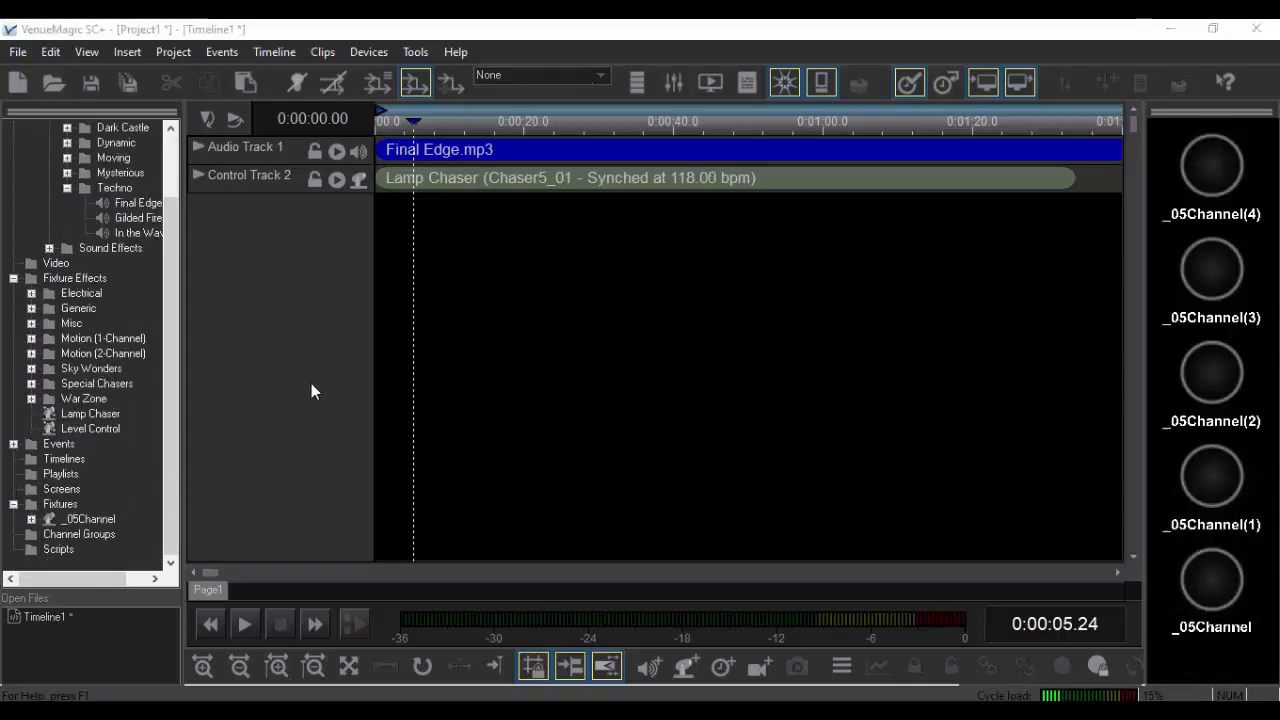
Add Control Track 3, mute Track 2's fixtures, and paste a chaser copy at the timeline start
left_click(688, 668)
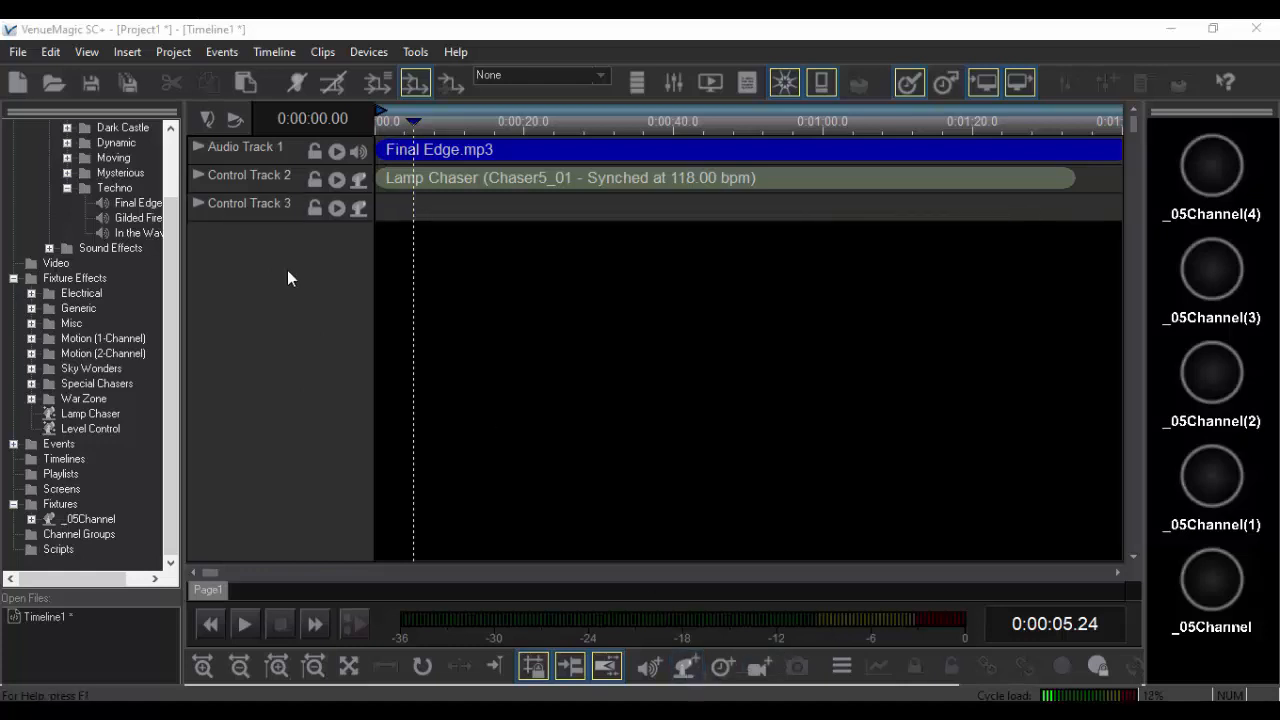
left_click(358, 180)
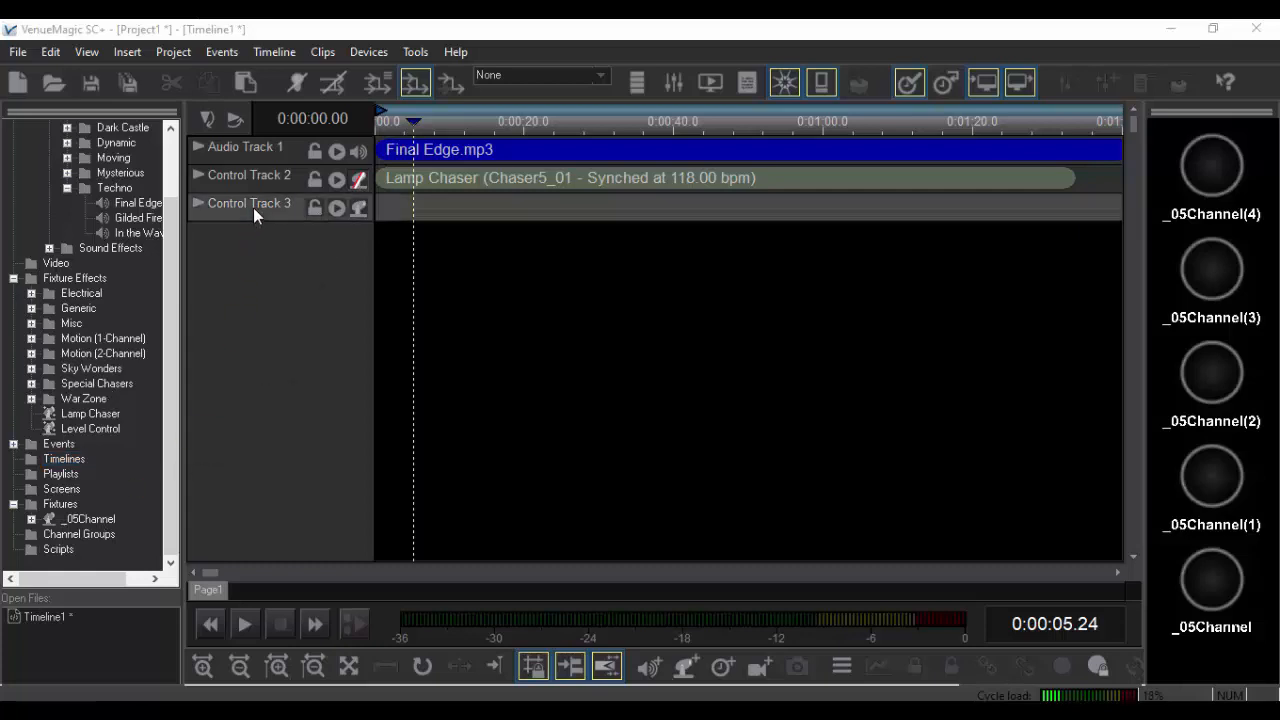
left_click(455, 180)
key("ctrl+c")
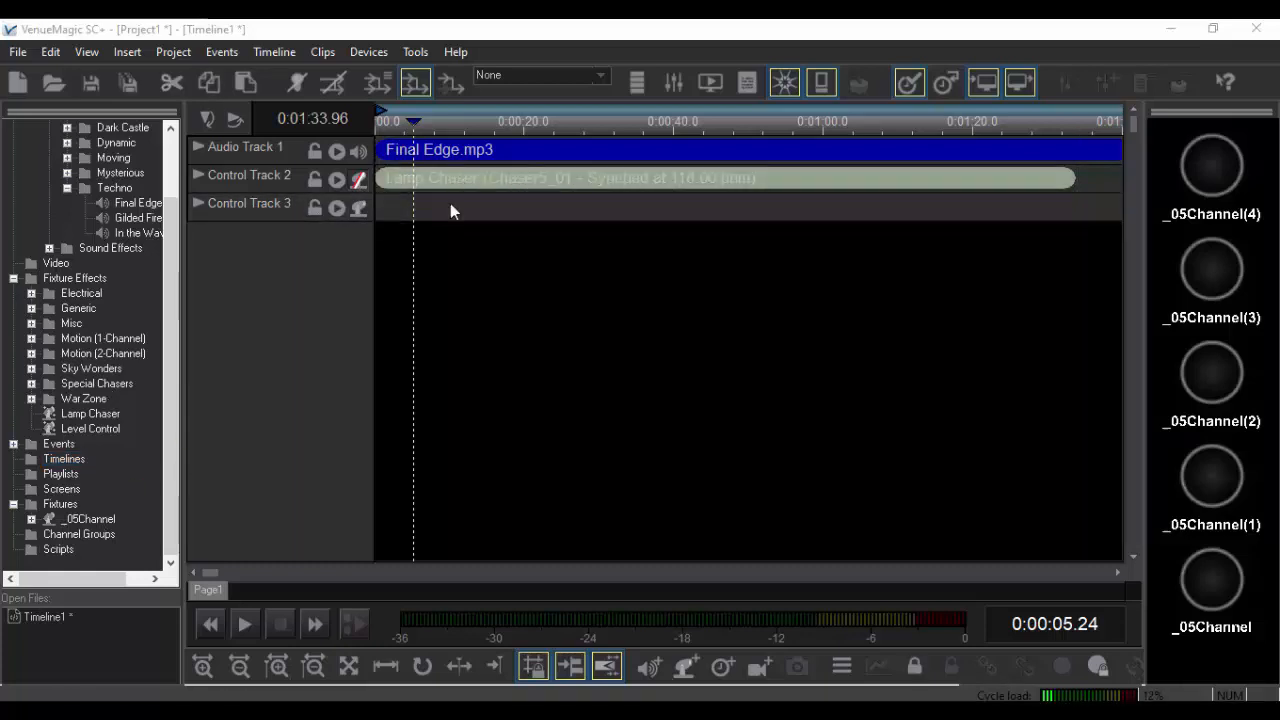
key("ctrl+v")
left_click_drag(537, 210, 325, 213)
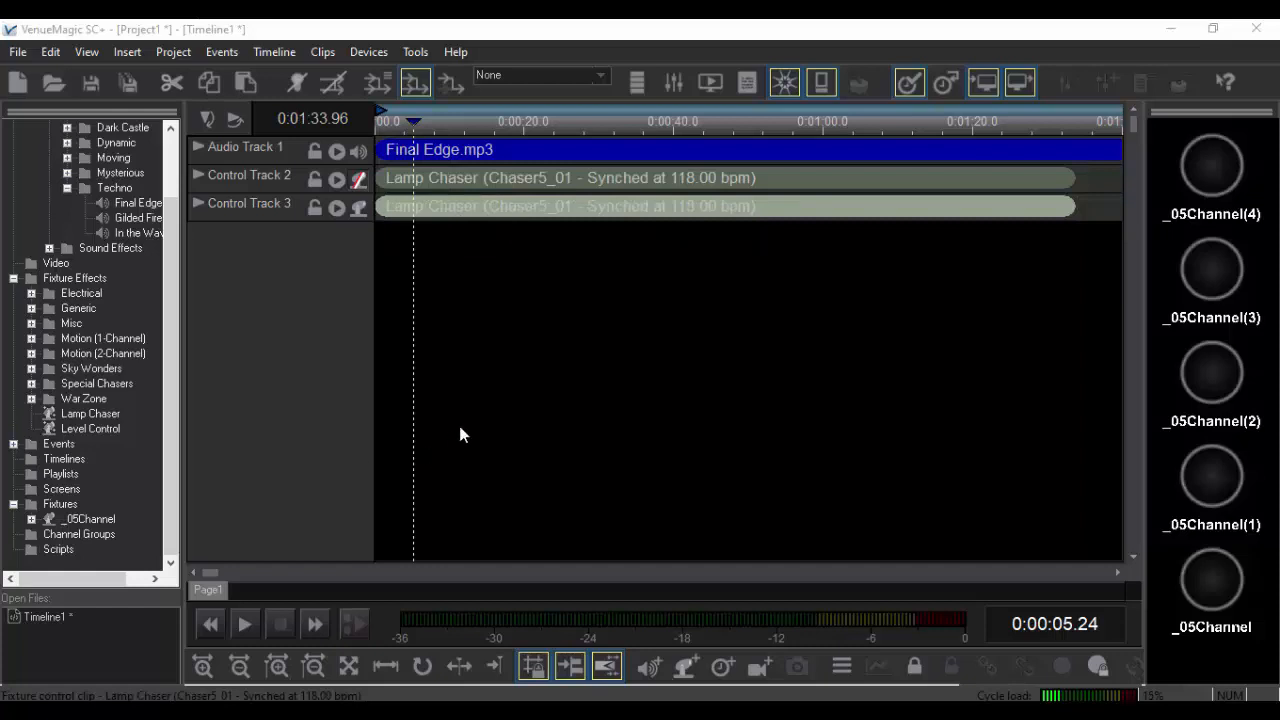
Set the copied chaser to follow the beat tapper with auto-beat sync turned off
key("Return")
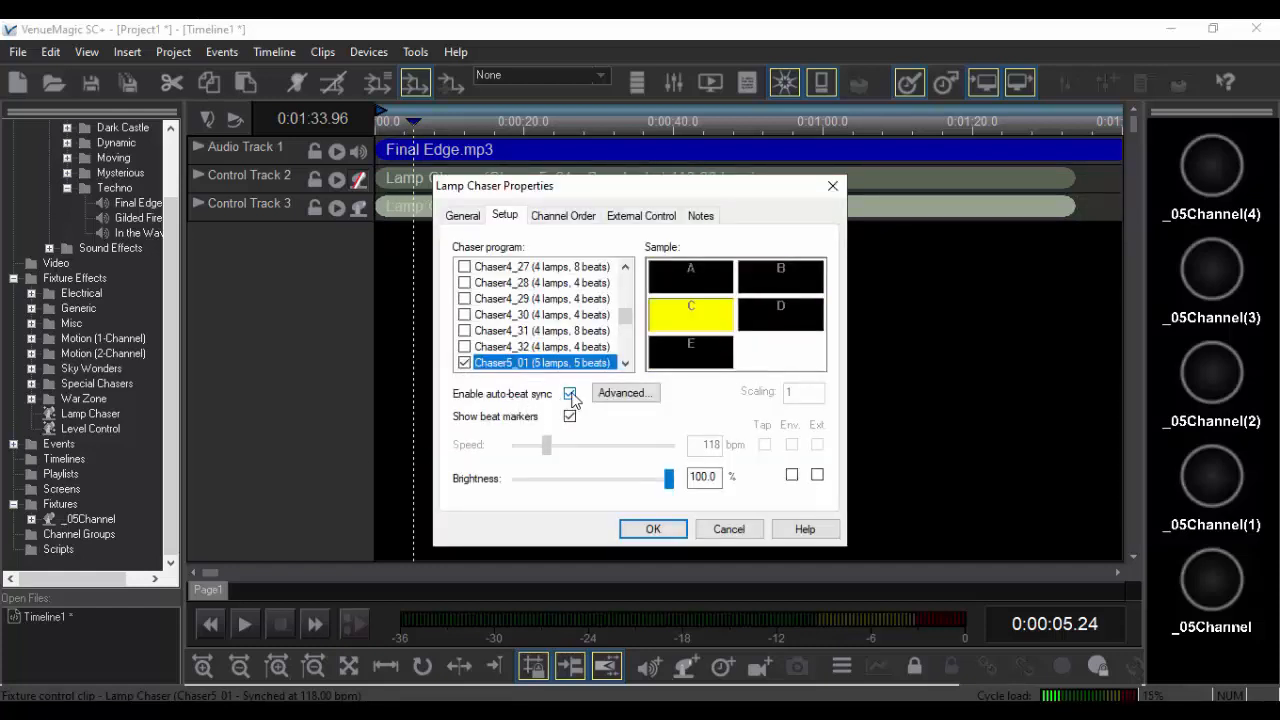
left_click(570, 393)
left_click(764, 444)
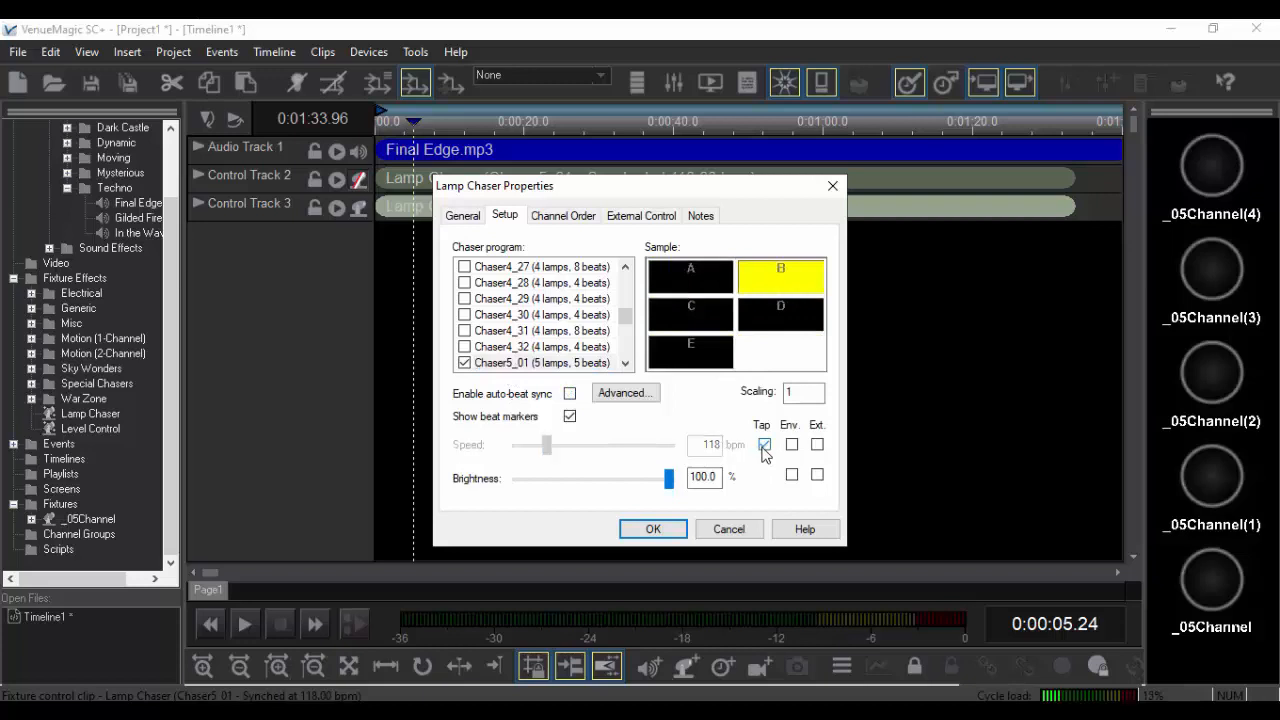
left_click(652, 528)
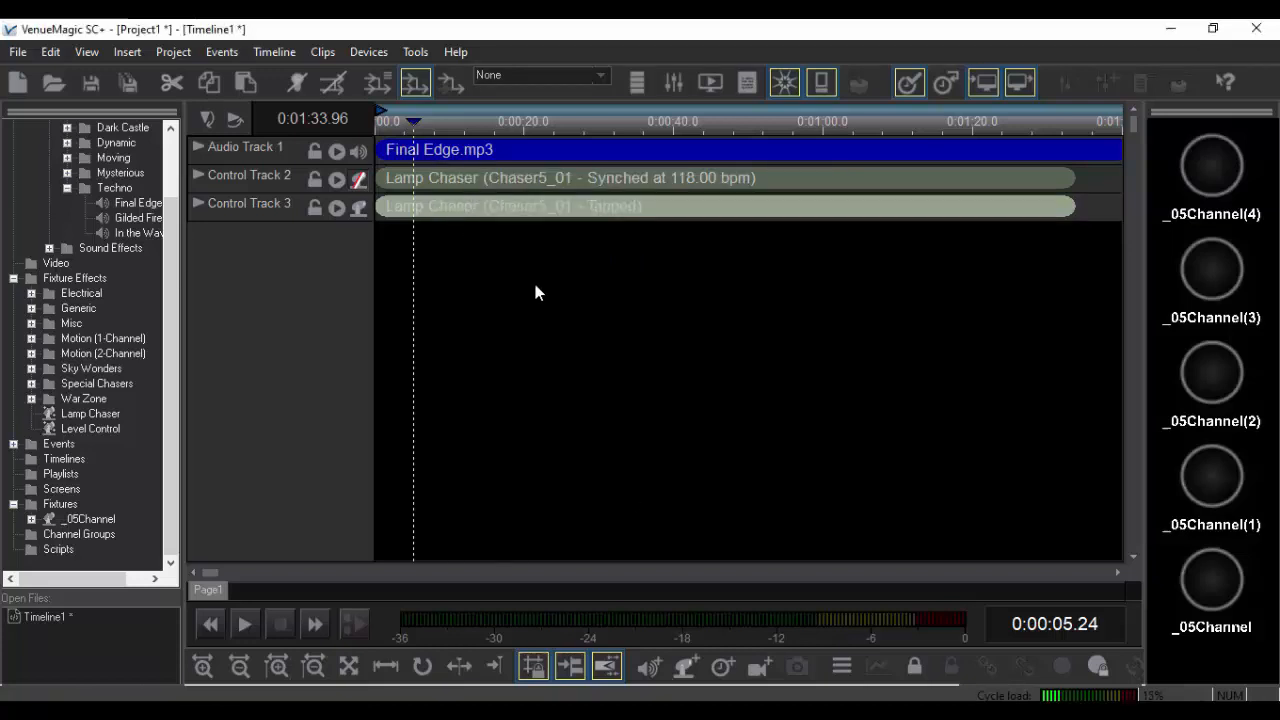
Show the cue buttons and beat tapper, then tap out an initial tempo
left_click(636, 82)
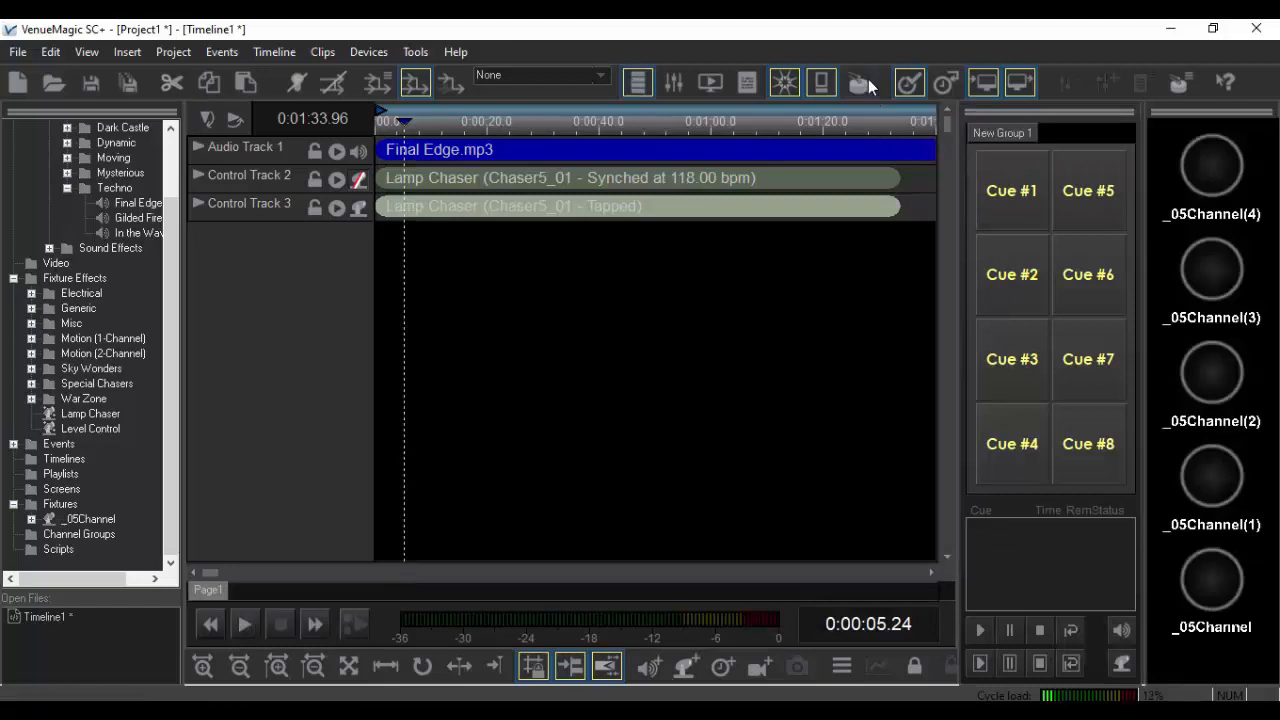
left_click(862, 82)
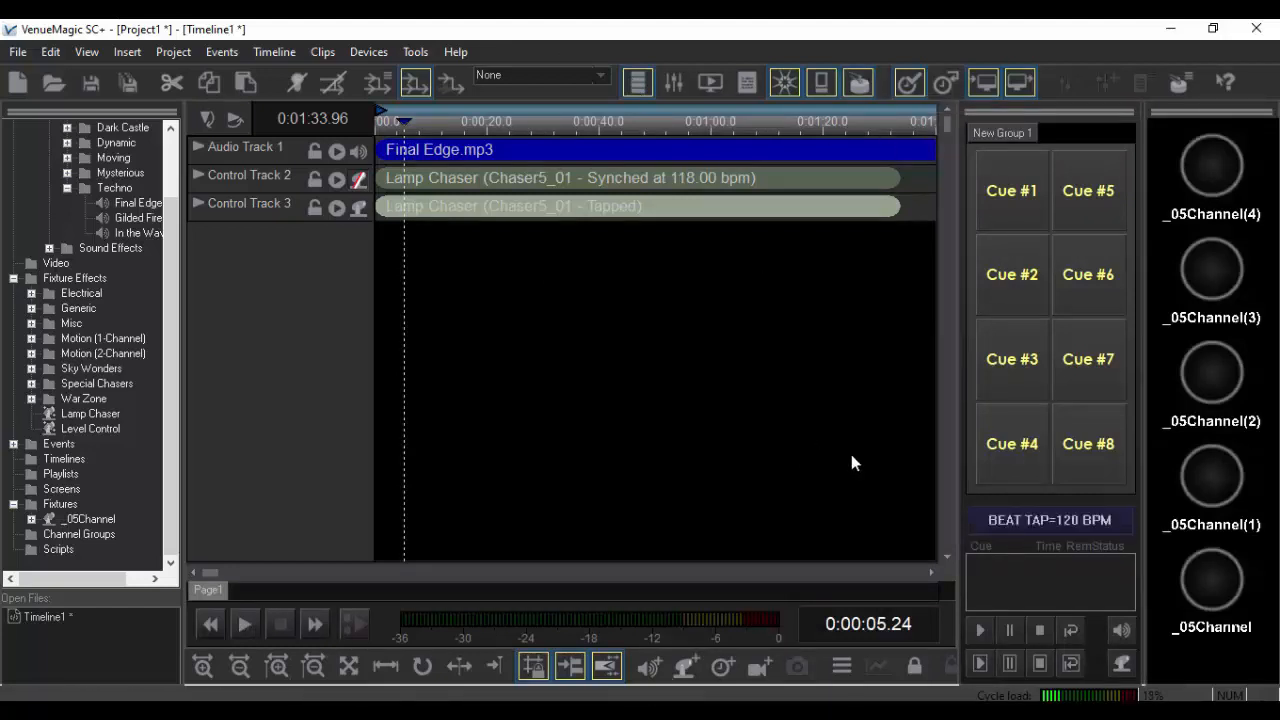
left_click(1046, 520)
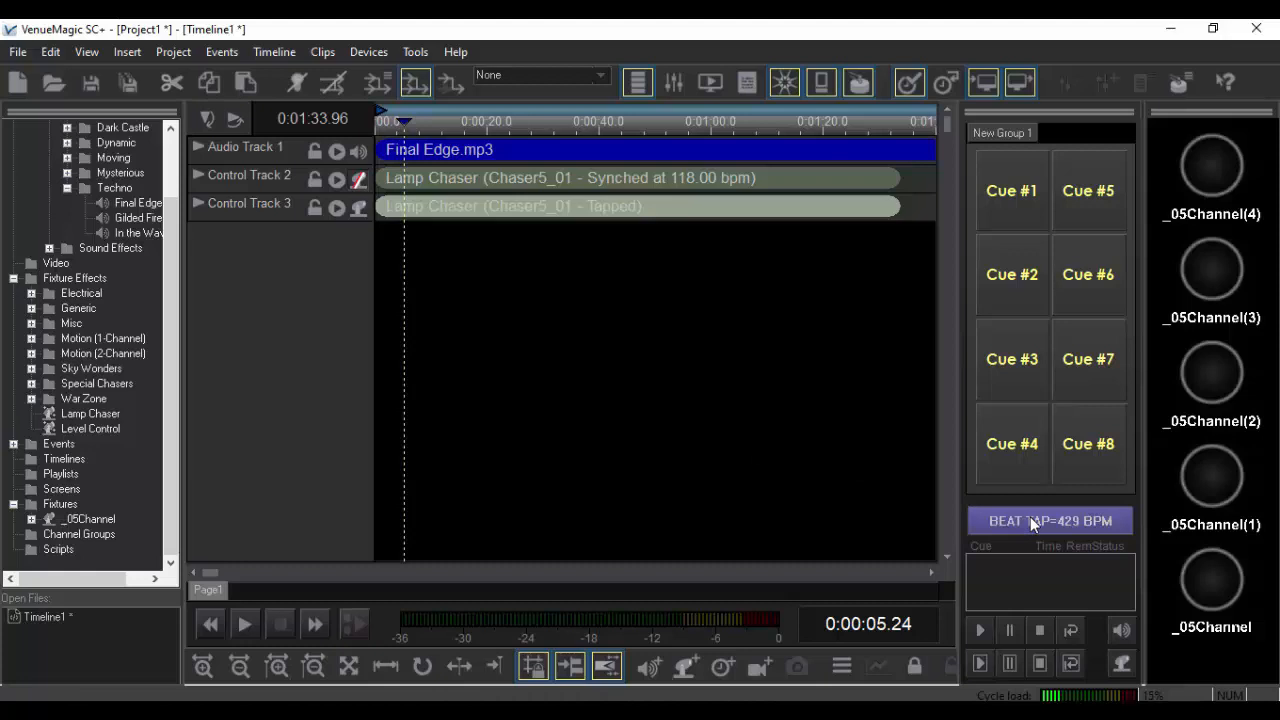
left_click(1030, 516)
left_click(1030, 517)
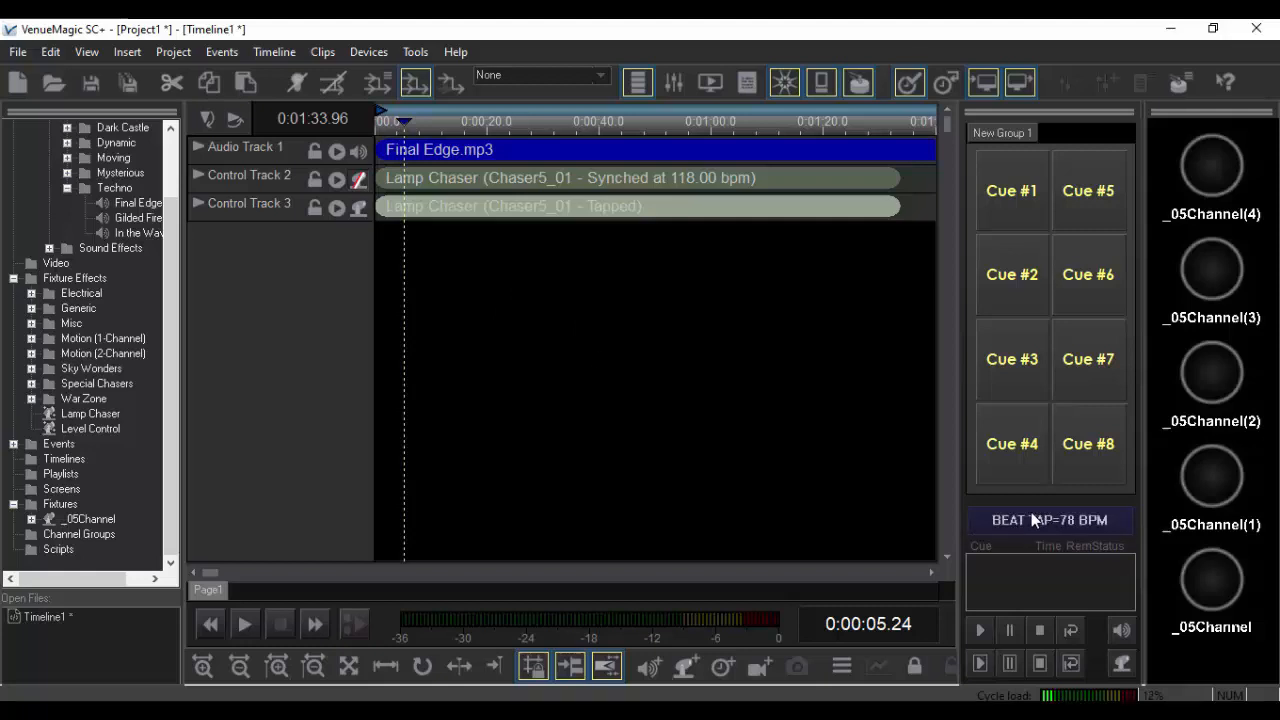
Play the timeline while tapping a new tempo, then stop and clear the selection
key("space")
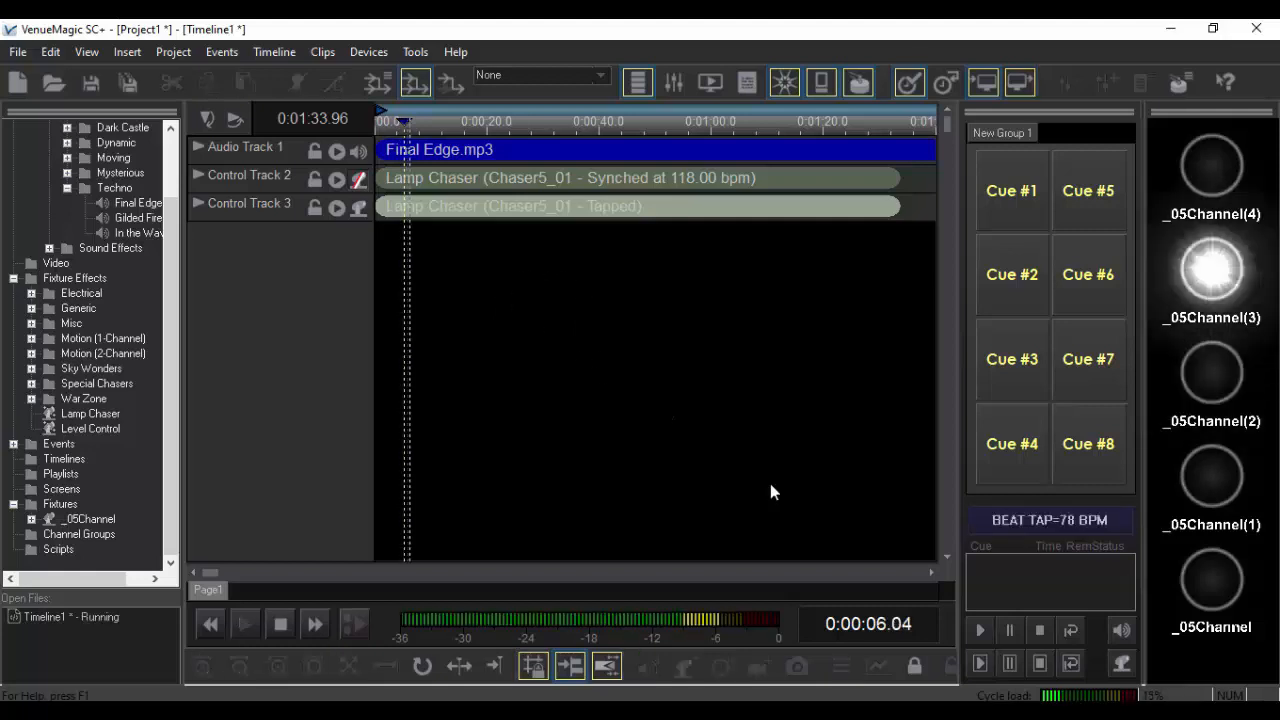
left_click(1022, 522)
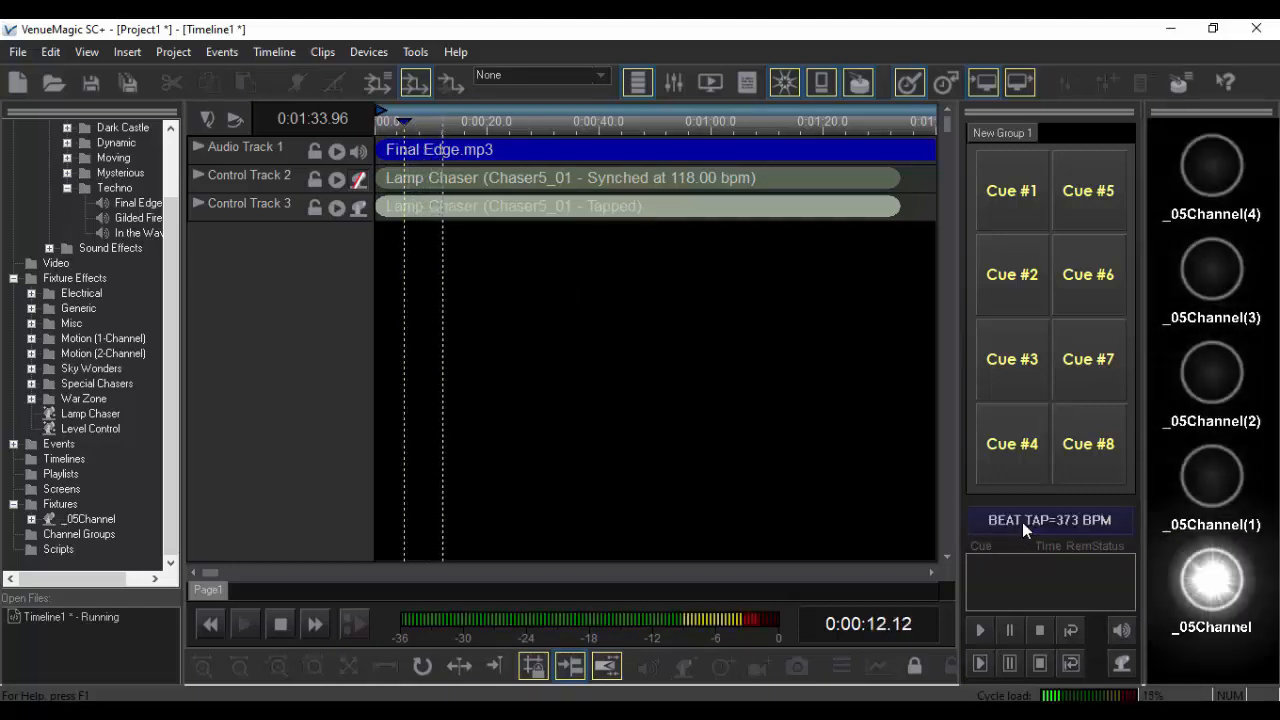
left_click(1022, 522)
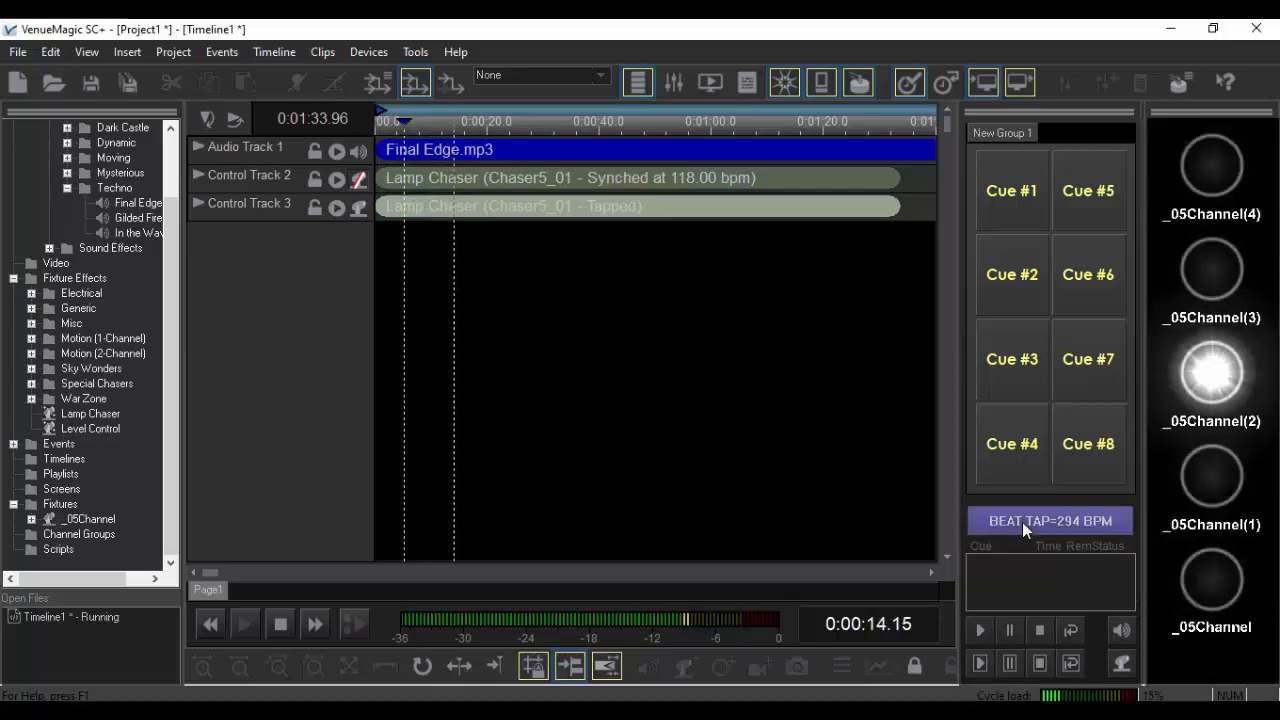
key("space")
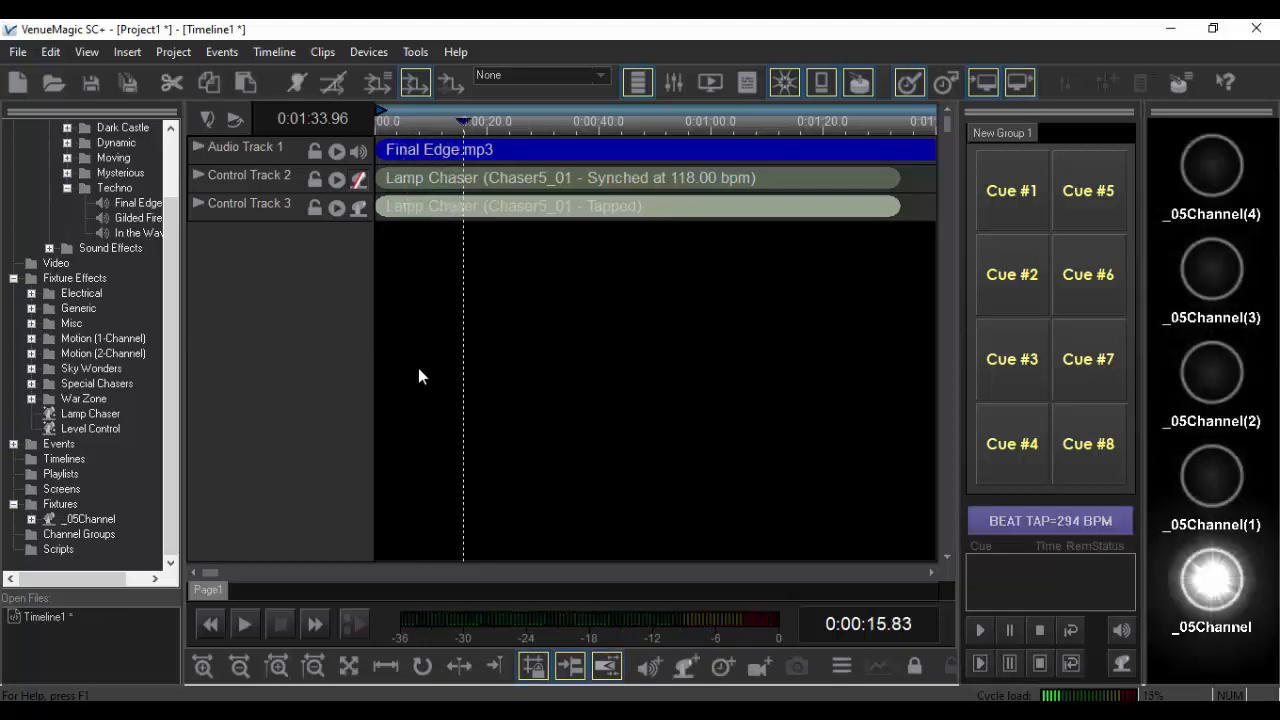
left_click(633, 347)
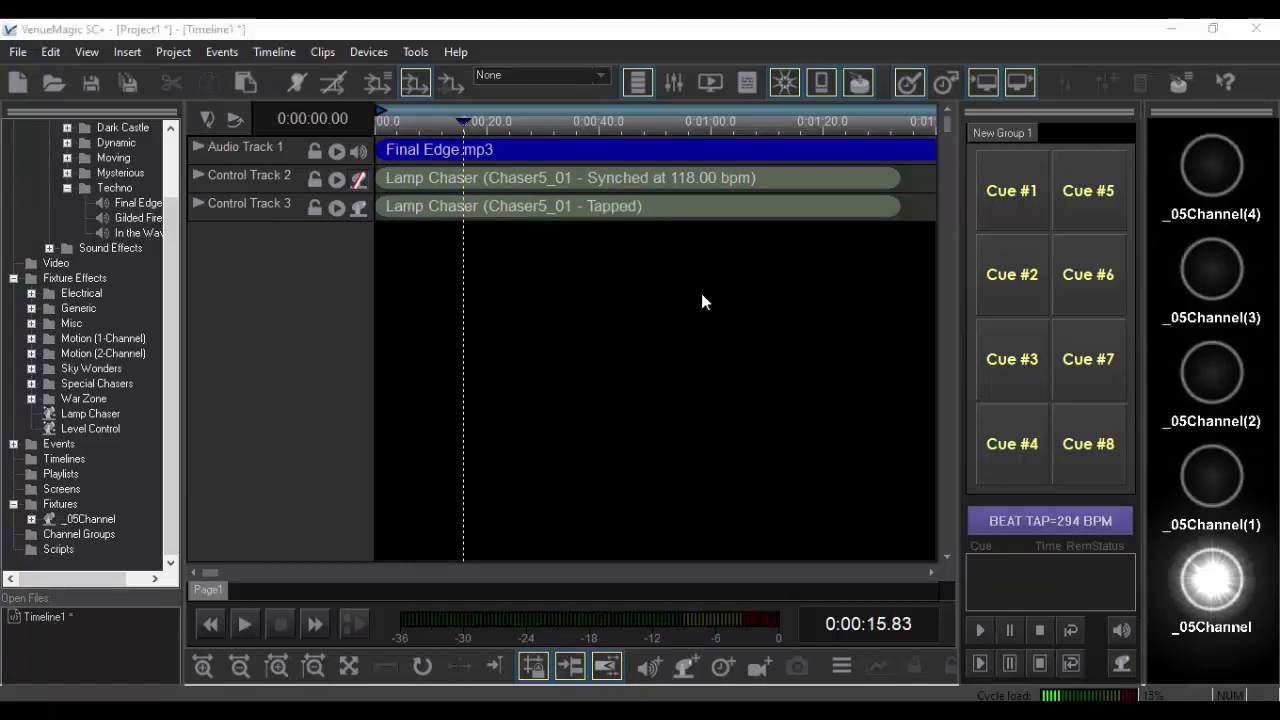
Make Cue #1 trigger a Set Tapper BPM event instead of playing a timeline
right_click(1012, 191)
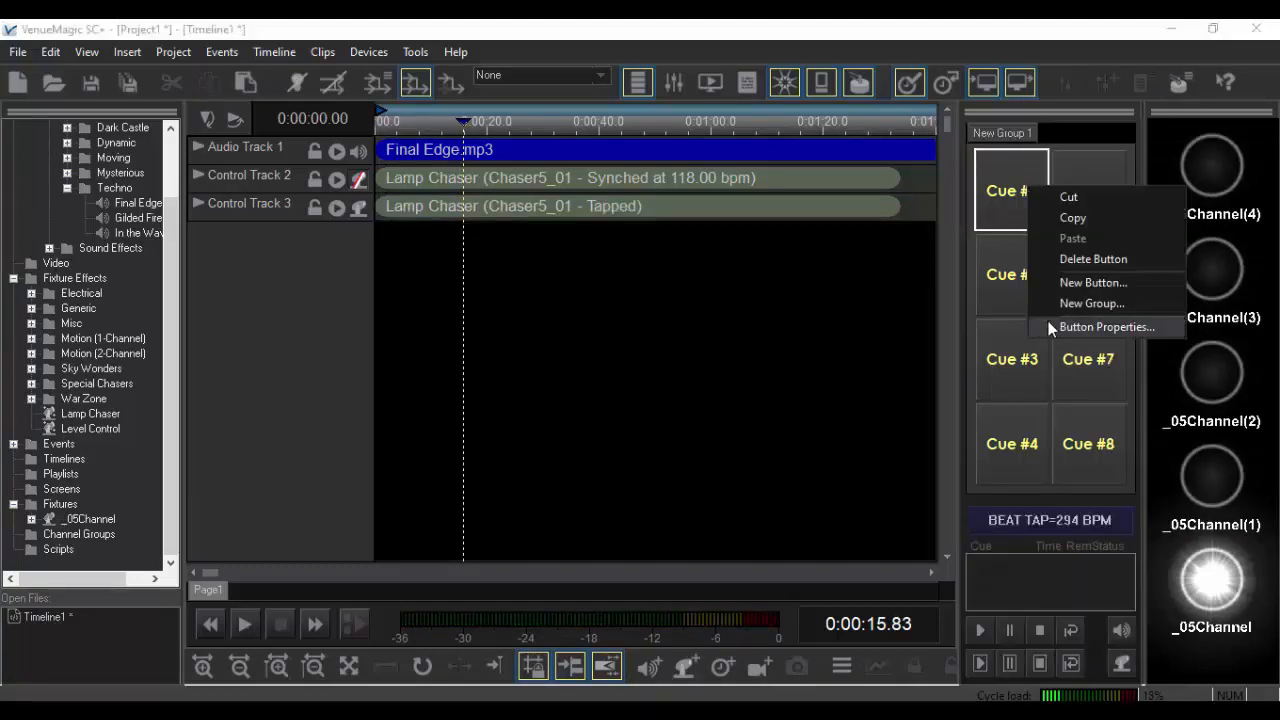
left_click(1110, 327)
left_click(750, 328)
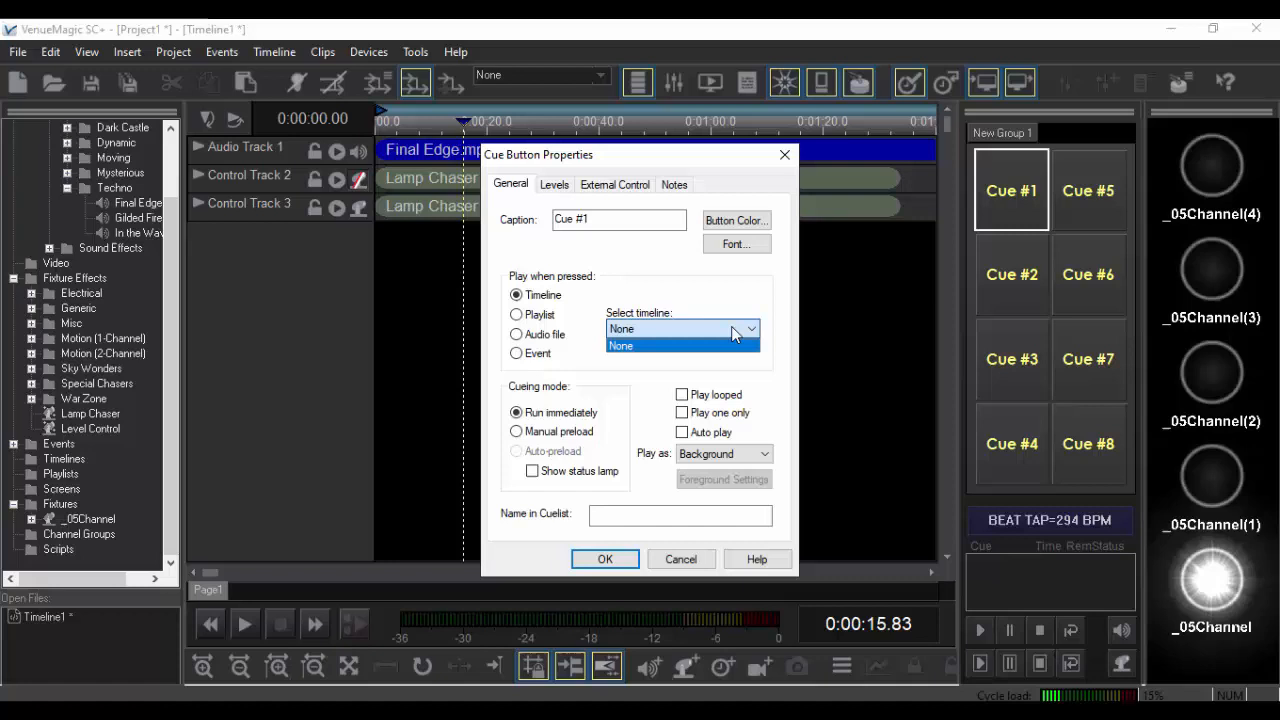
left_click(650, 345)
left_click(516, 353)
left_click(680, 328)
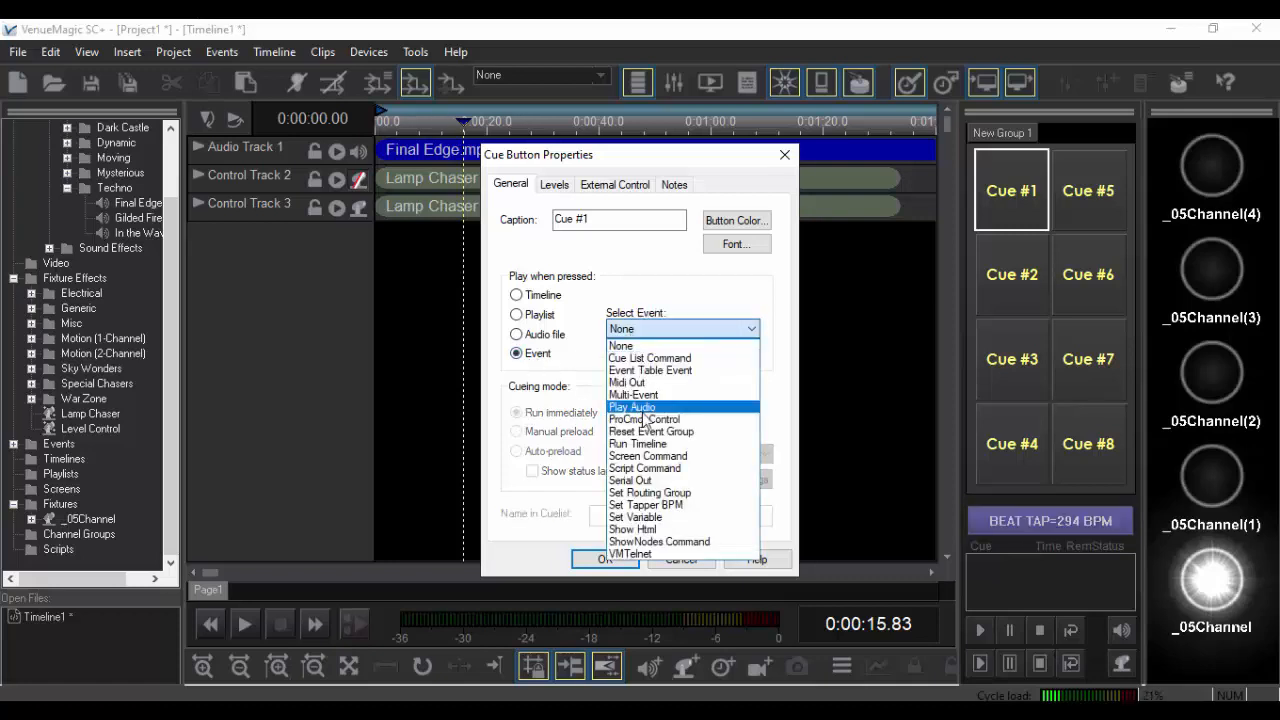
left_click(646, 505)
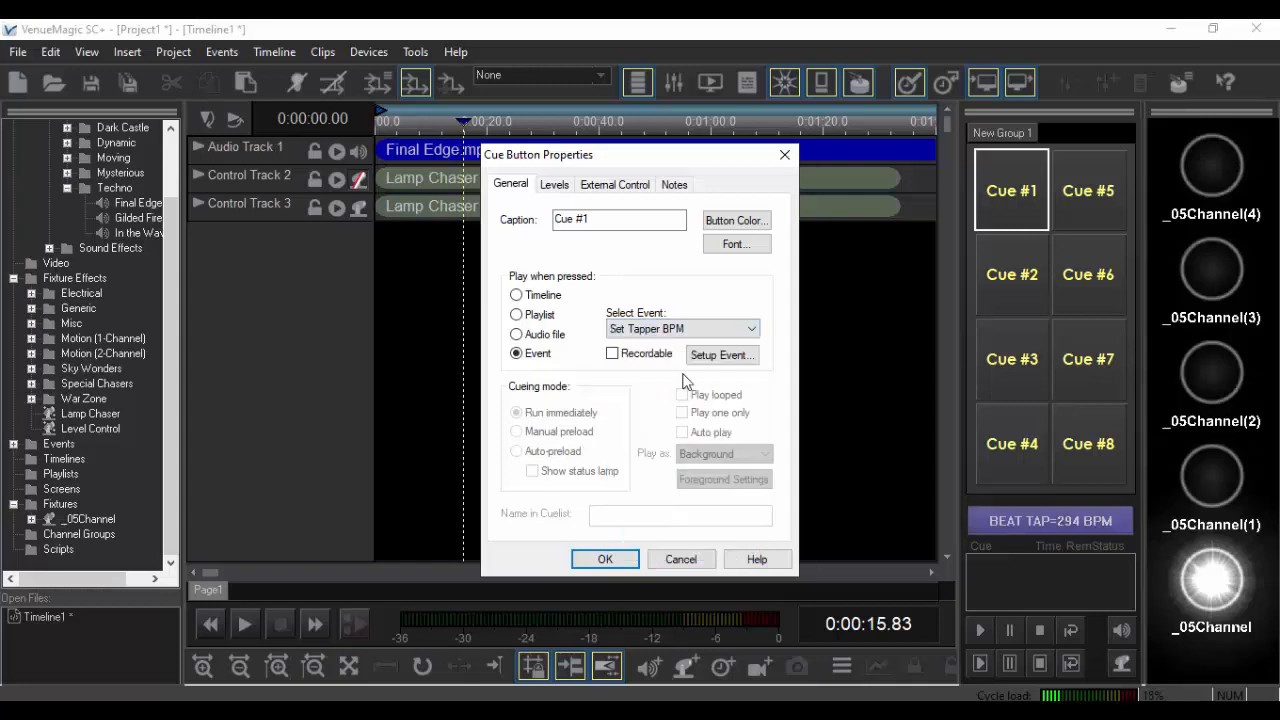
Set the event's tapper value to 60 BPM and confirm the cue button settings
left_click(706, 356)
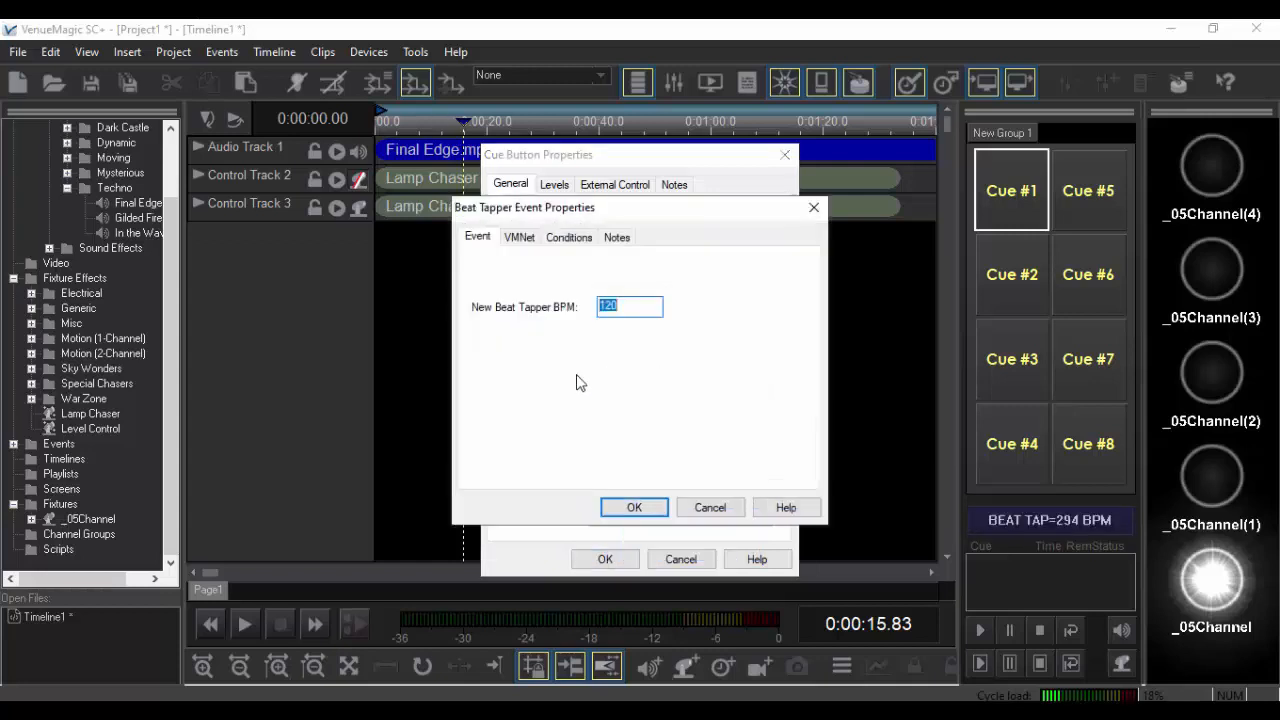
key("BackSpace")
key("BackSpace")
type("299")
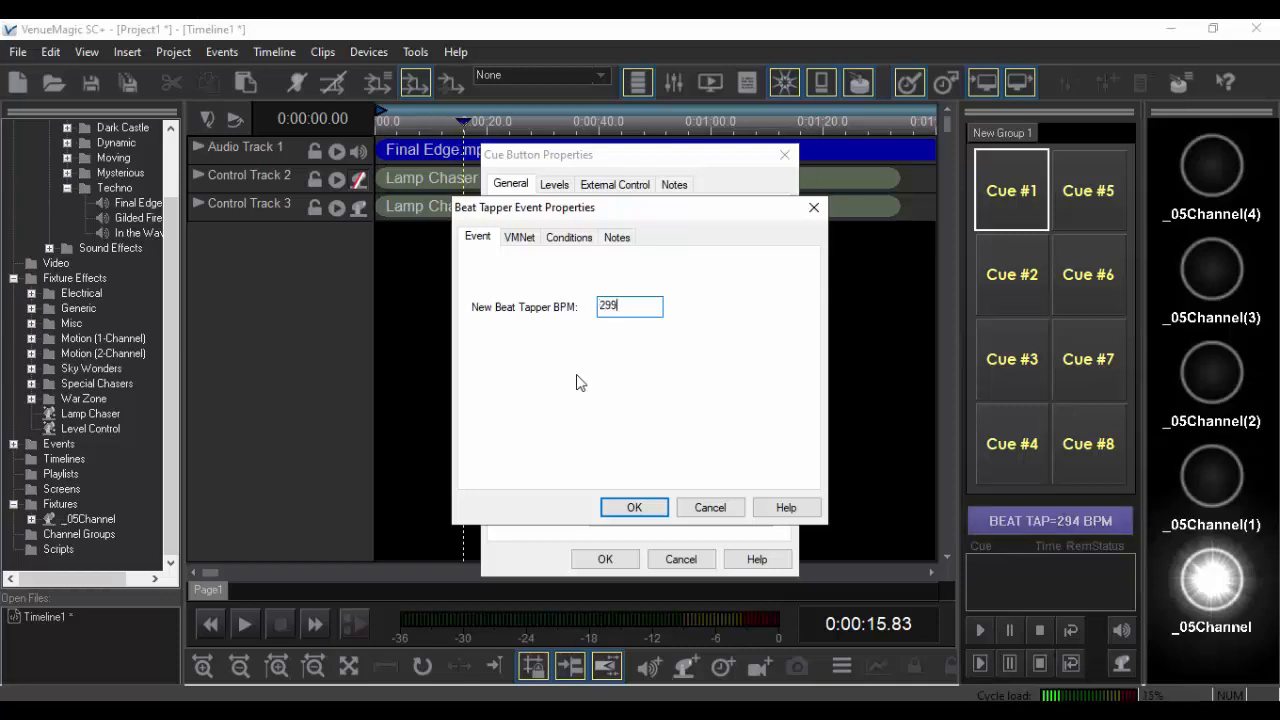
key("BackSpace")
key("BackSpace")
key("BackSpace")
type("60")
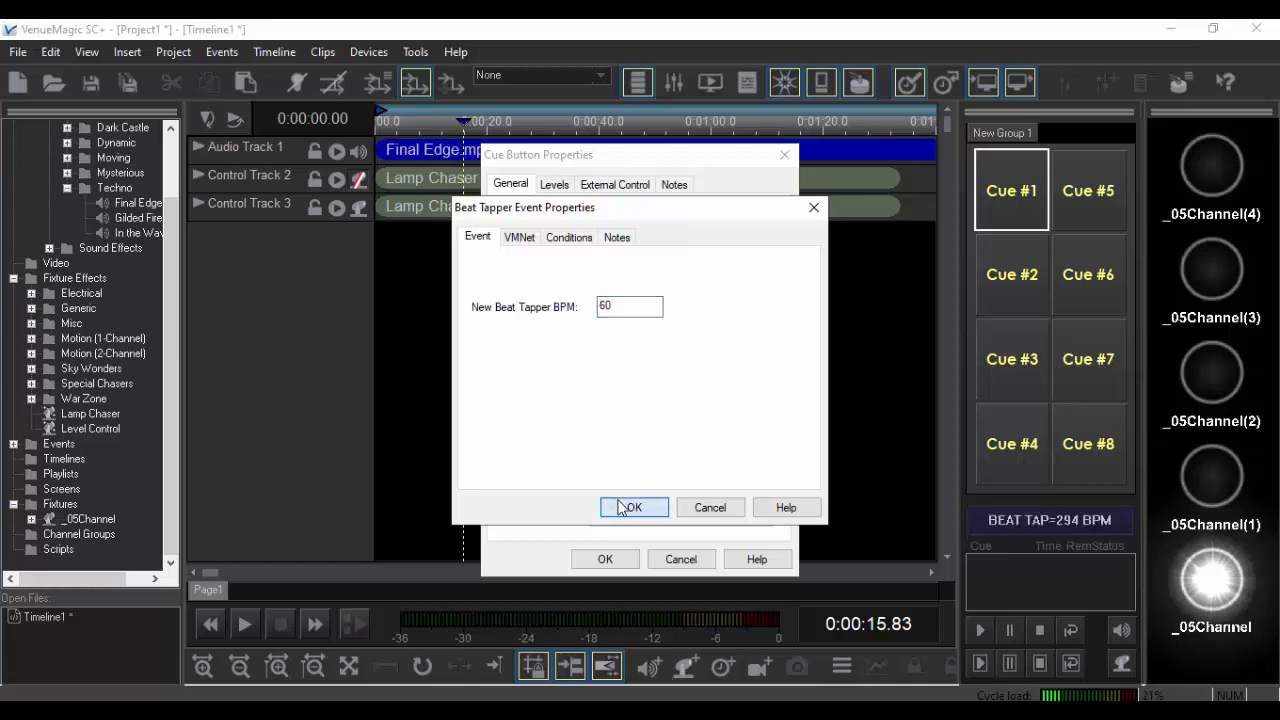
left_click(634, 507)
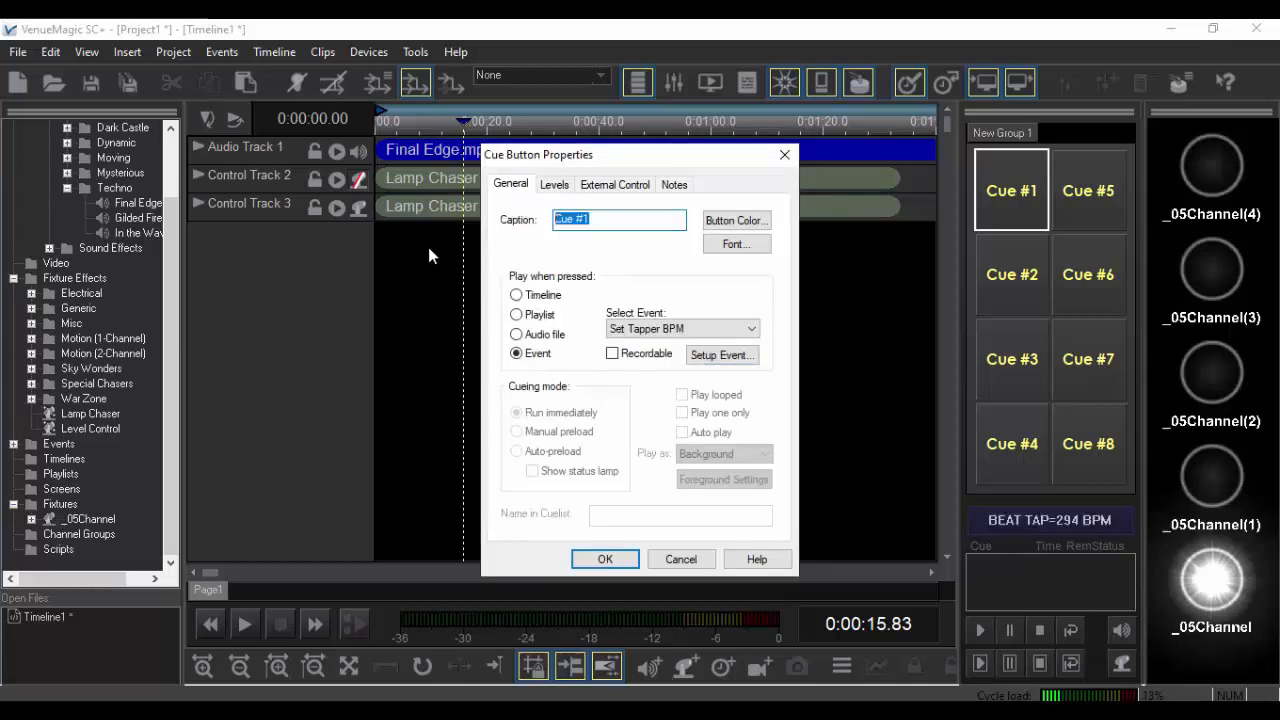
type("60 BPM")
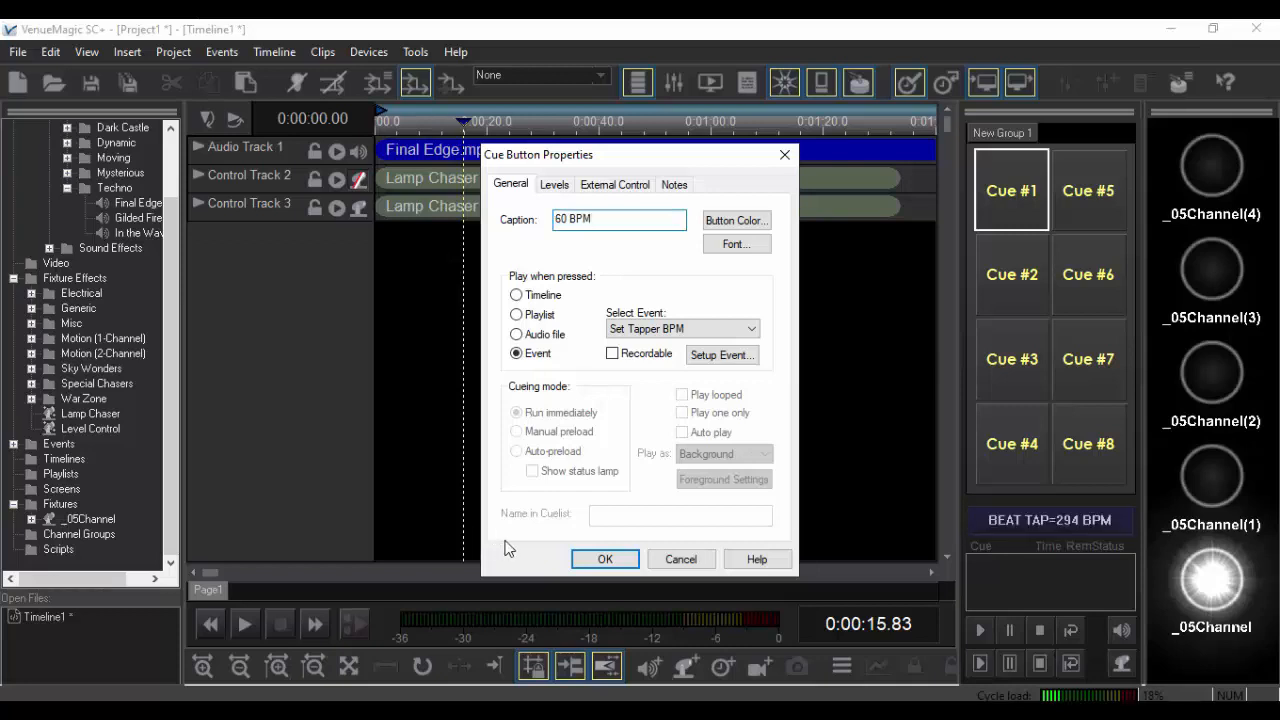
left_click(605, 559)
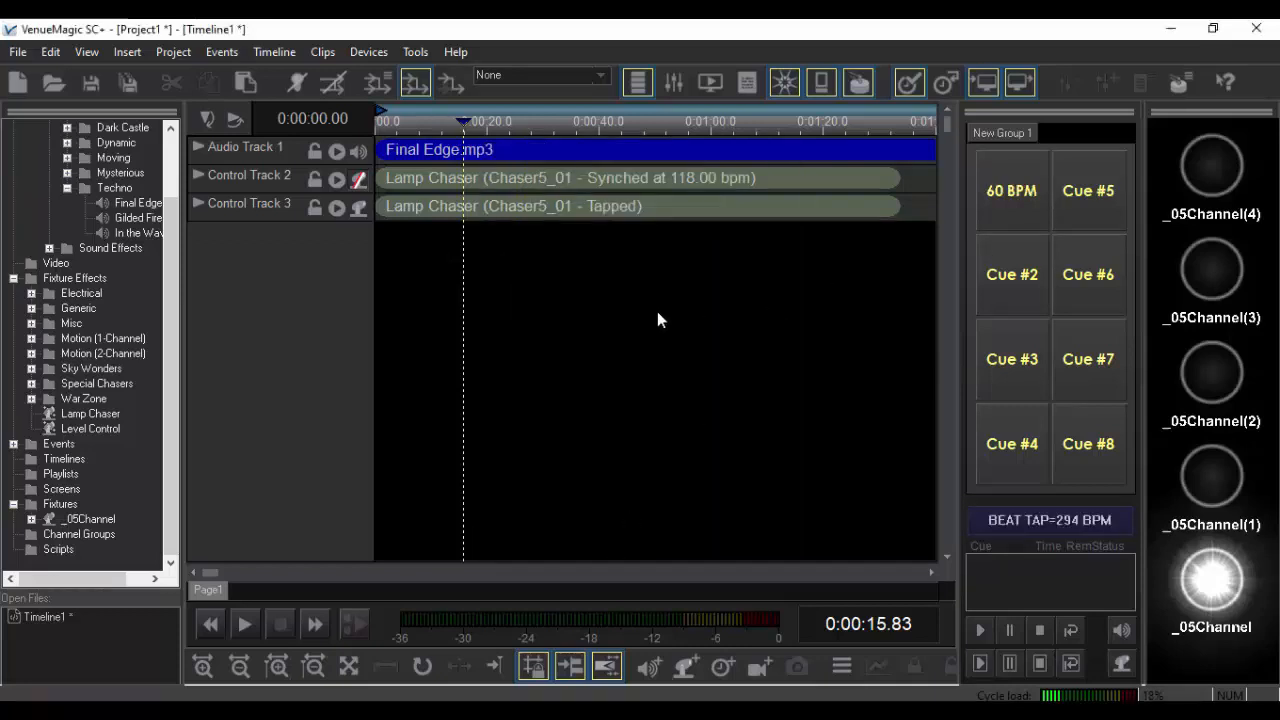
Fire the 60 BPM cue during playback, then add Event Track 4 to the timeline
key("space")
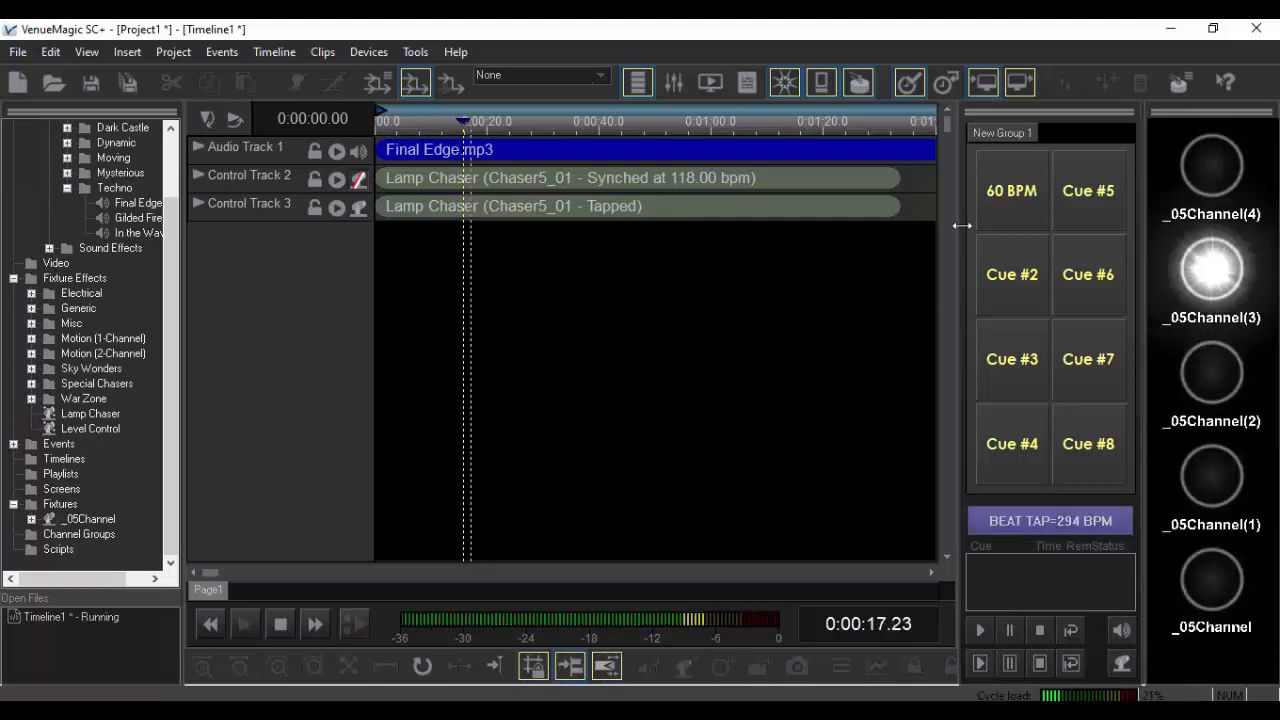
left_click(1010, 190)
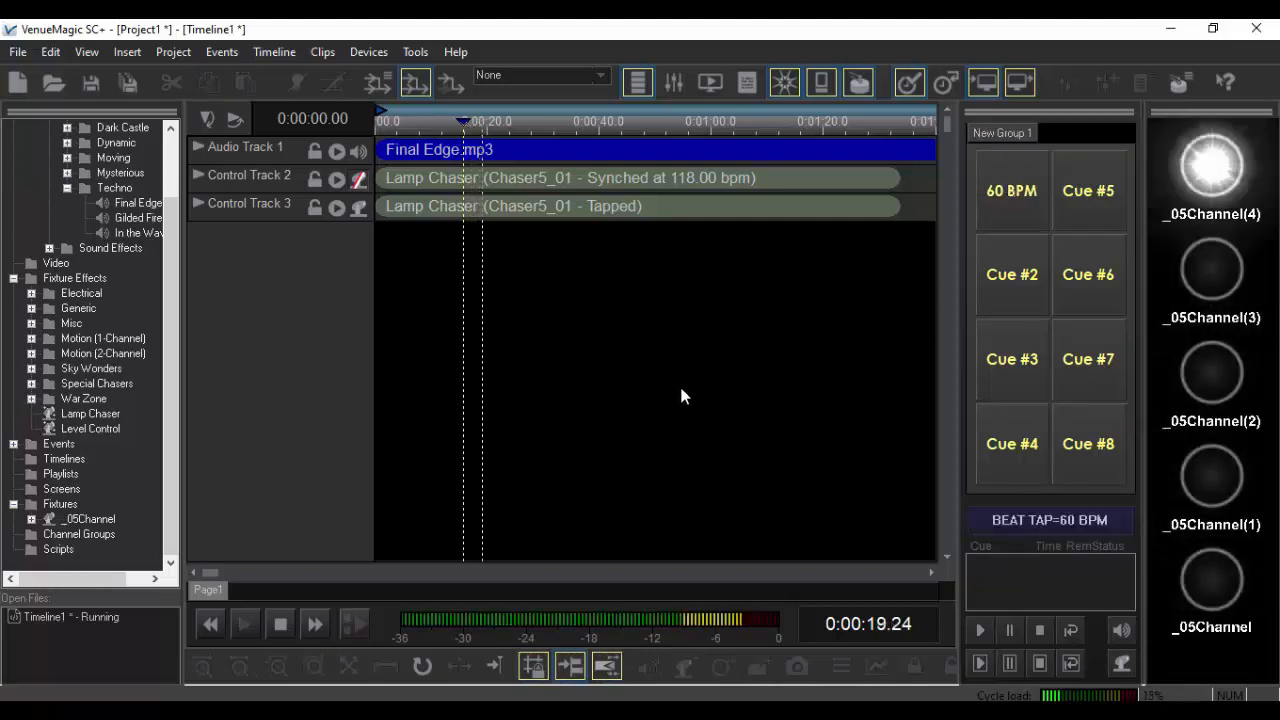
key("space")
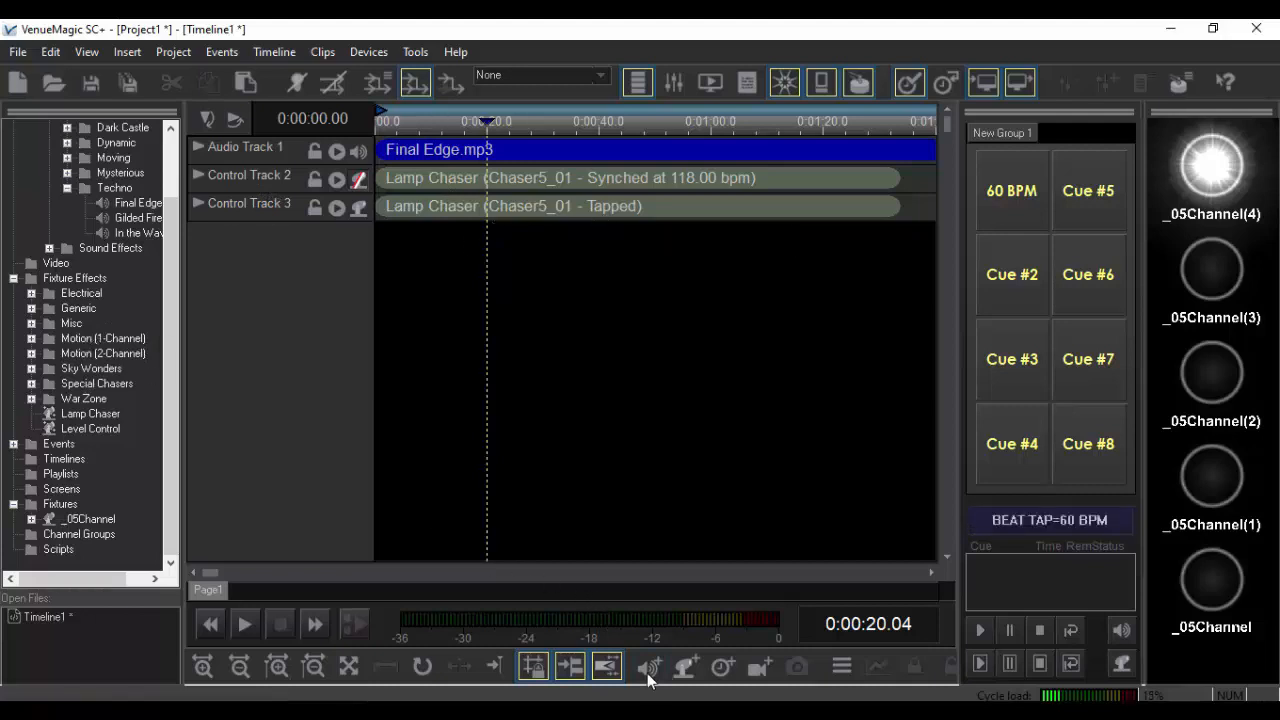
left_click(718, 667)
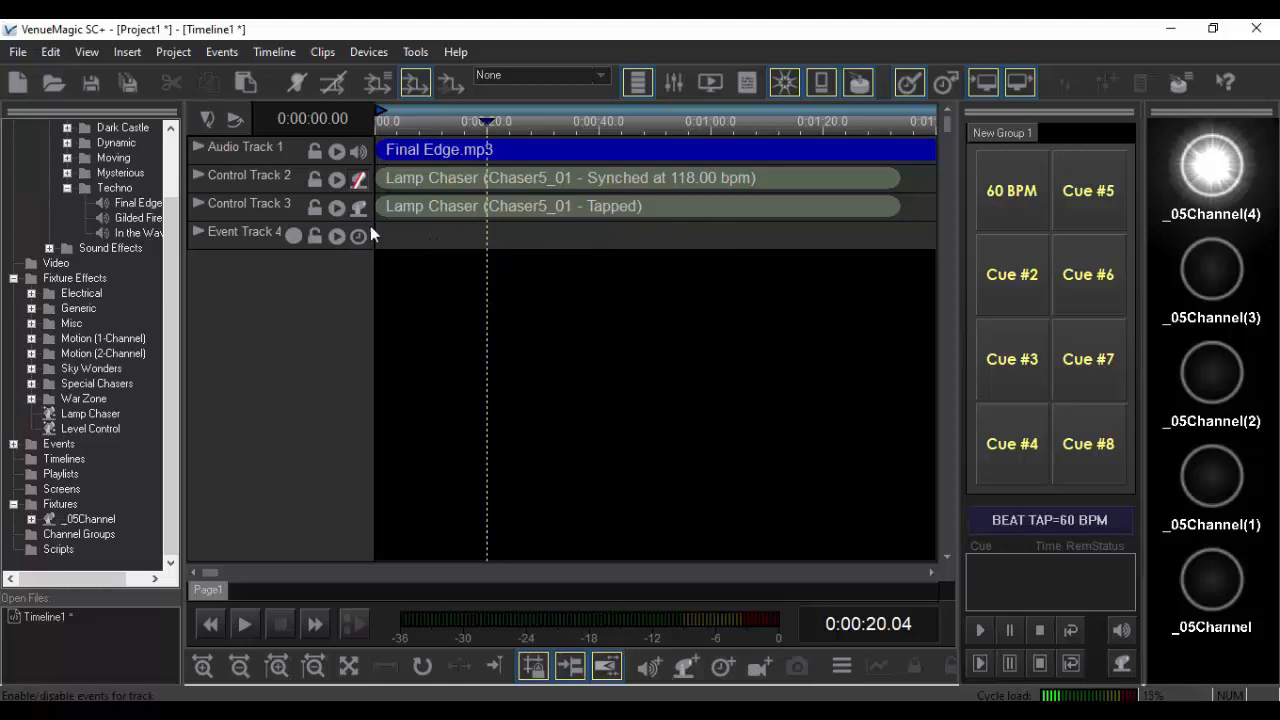
left_click(439, 210)
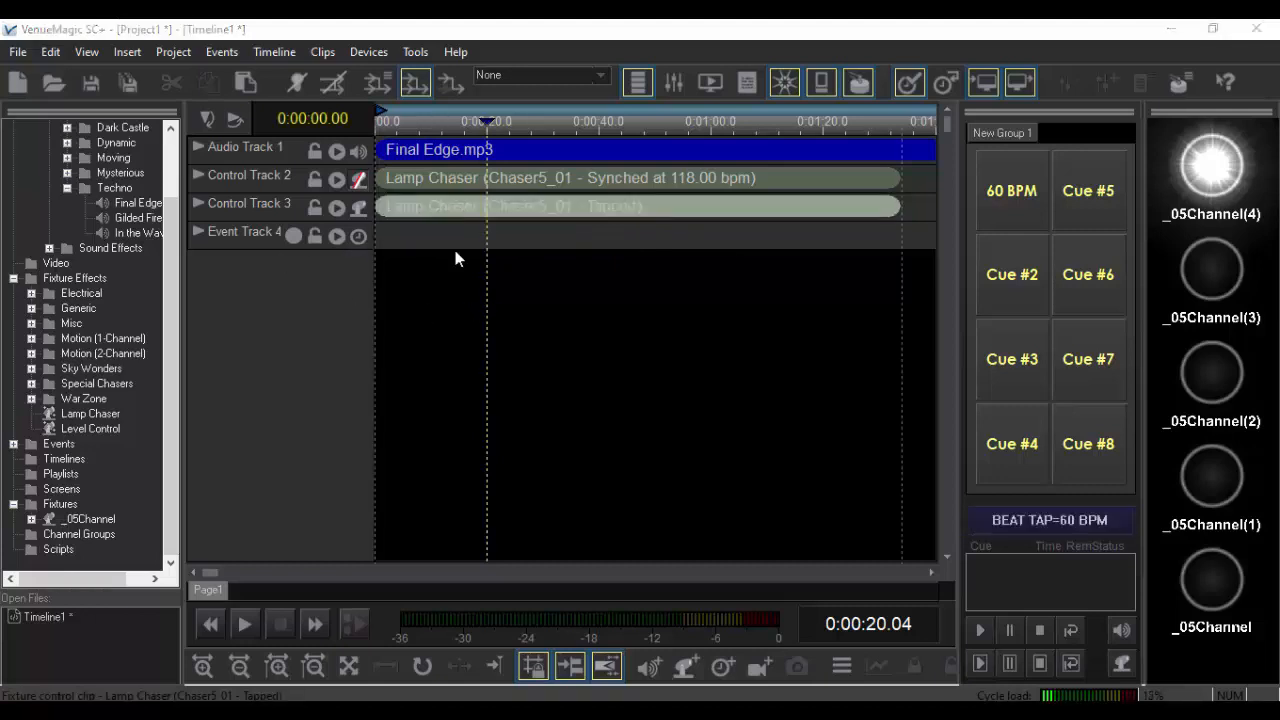
key("Return")
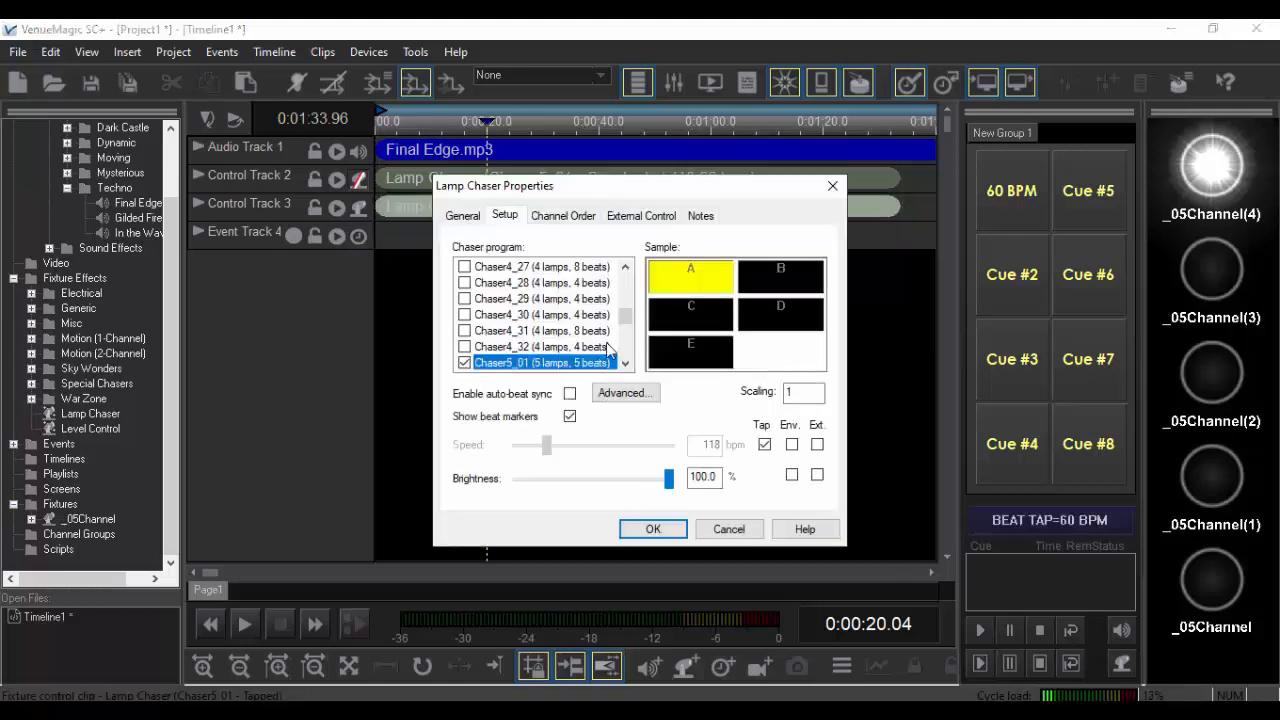
left_click(792, 445)
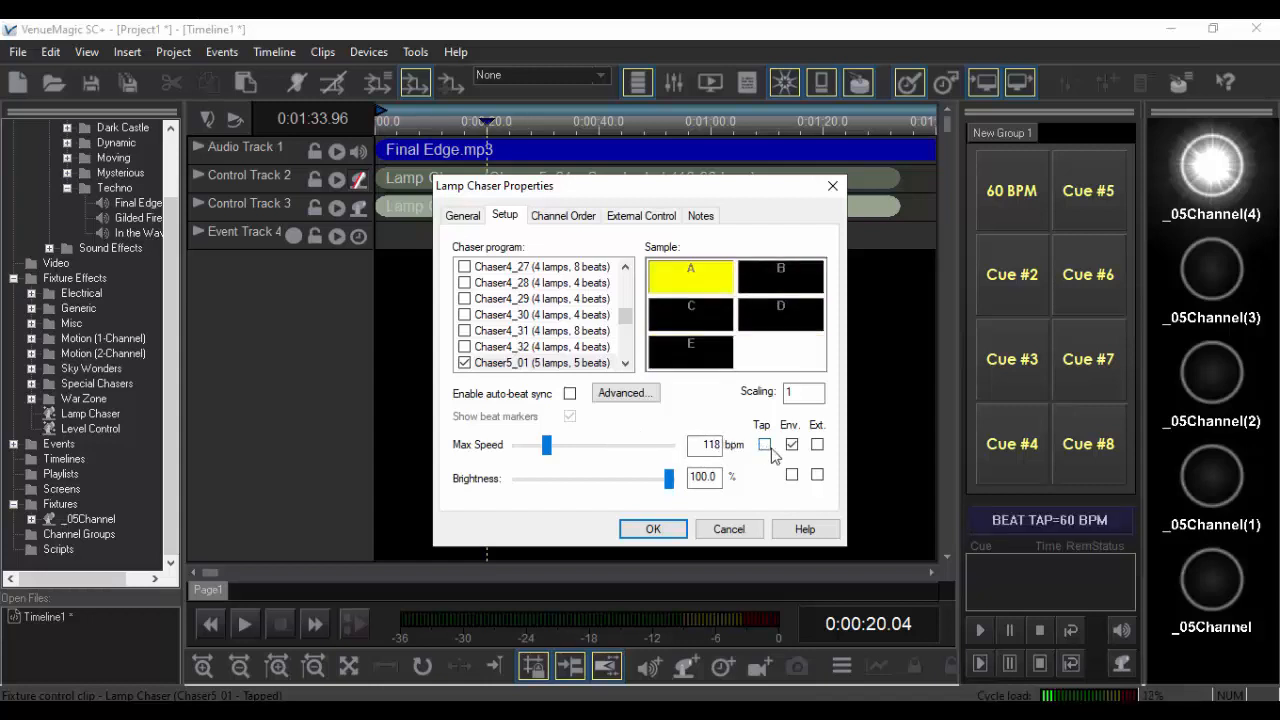
left_click(765, 445)
left_click(652, 529)
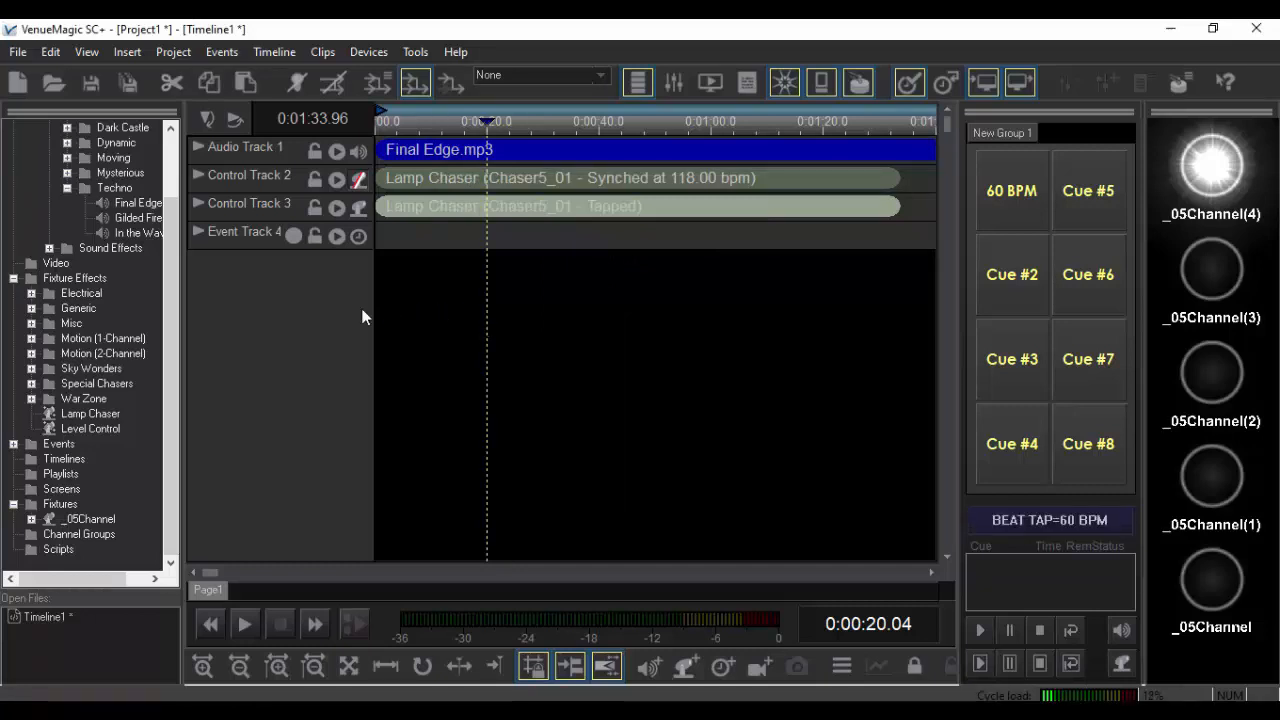
Delete the empty Event Track 4 and add Control Track 4 in its place
left_click(264, 232)
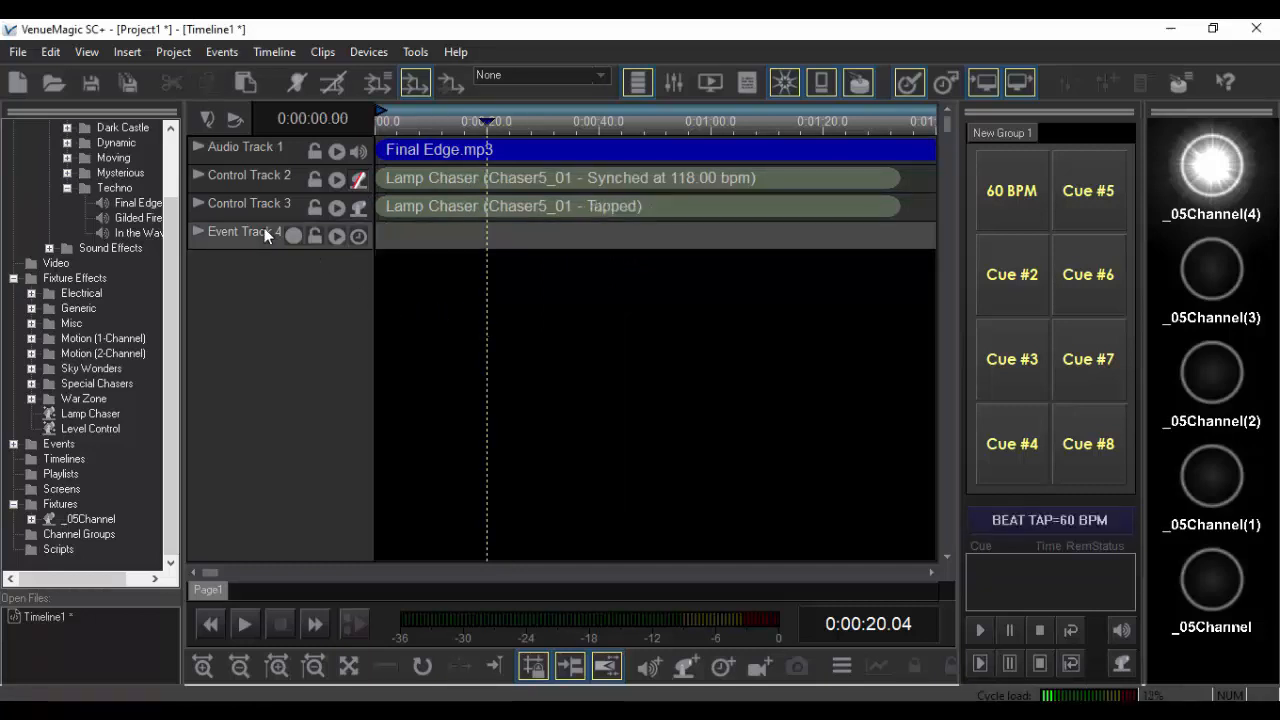
key("Delete")
left_click(644, 409)
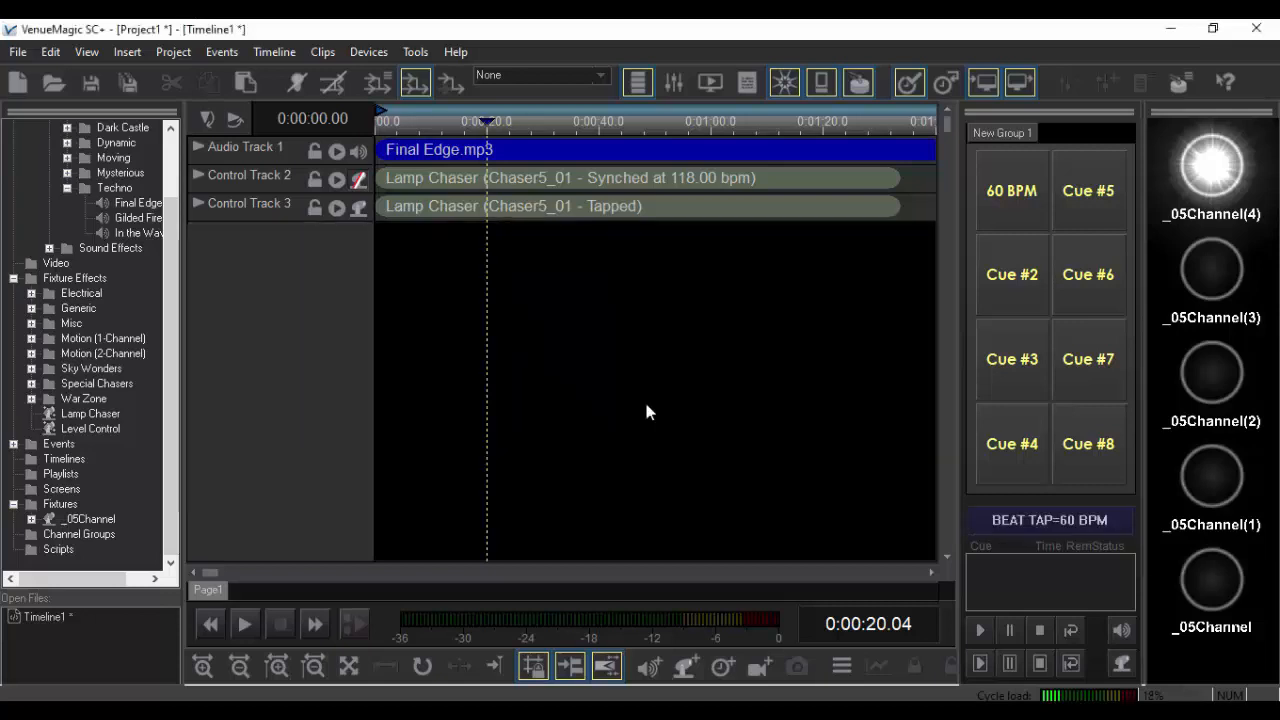
left_click(685, 667)
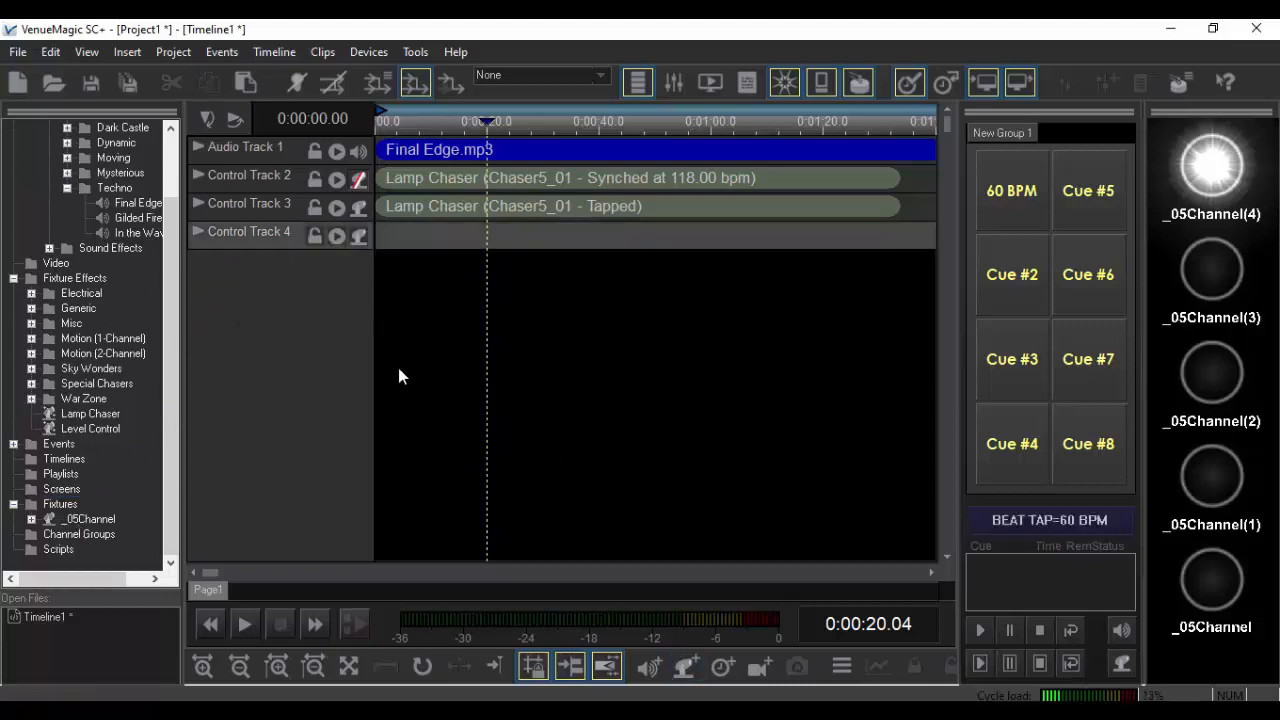
Copy the tapped chaser onto Control Track 4 and disable Track 3's fixture output
left_click(426, 219)
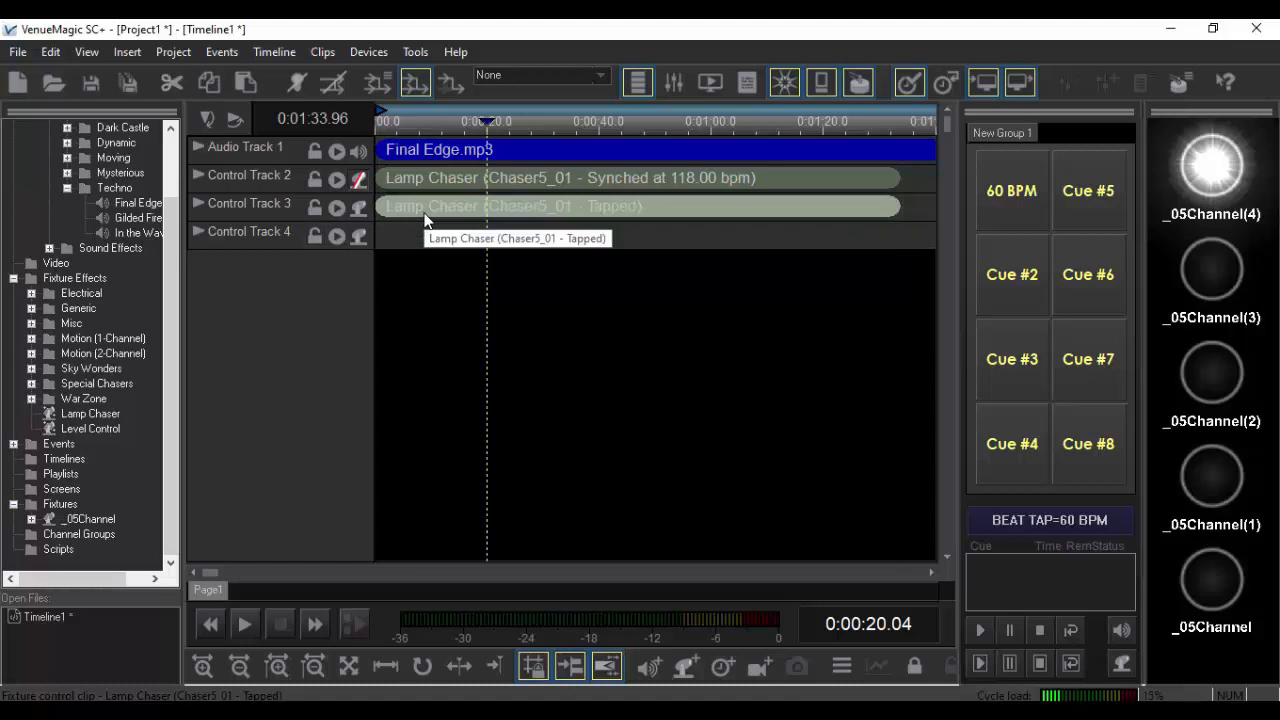
left_click_drag(426, 210, 430, 240, "ctrl")
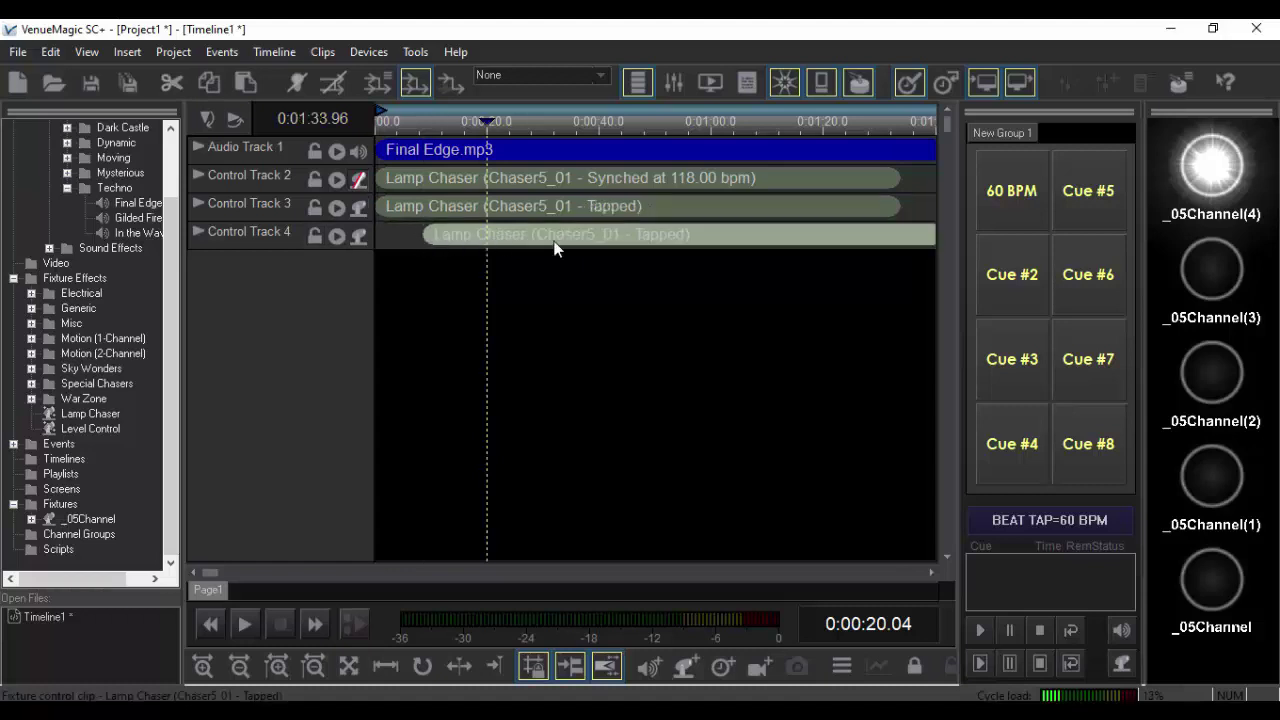
left_click(359, 210)
left_click(445, 255)
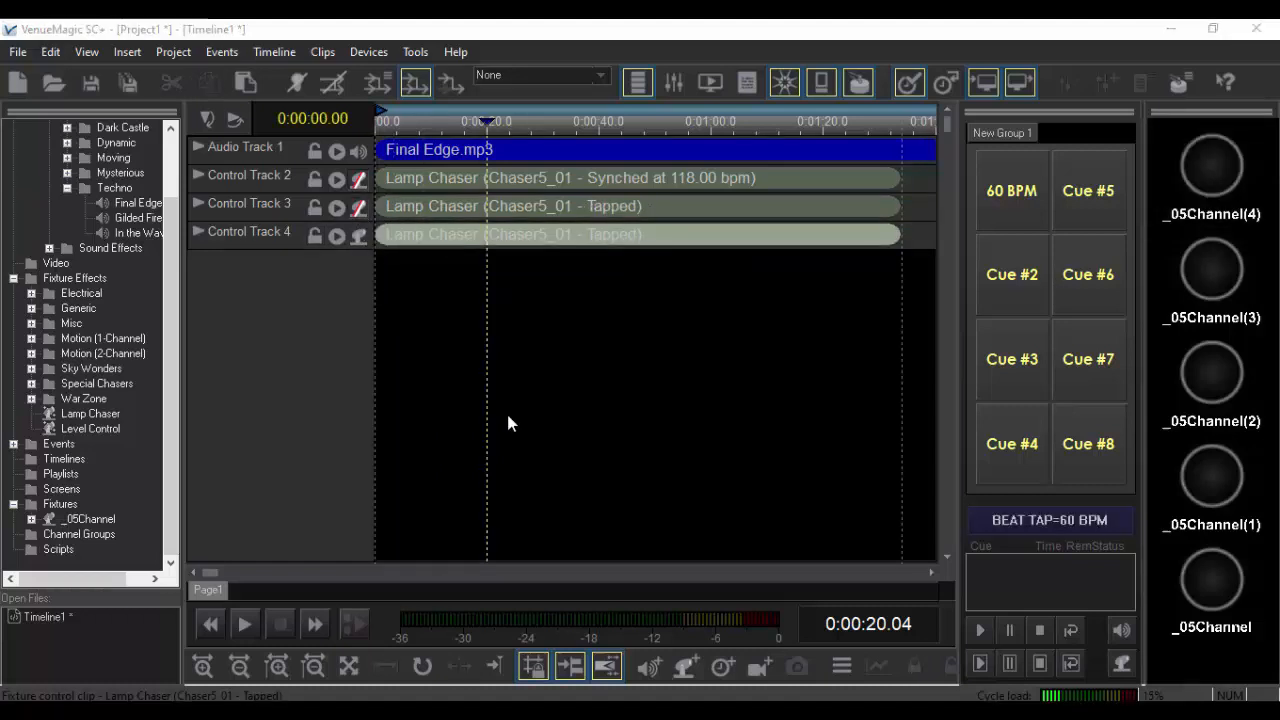
key("Return")
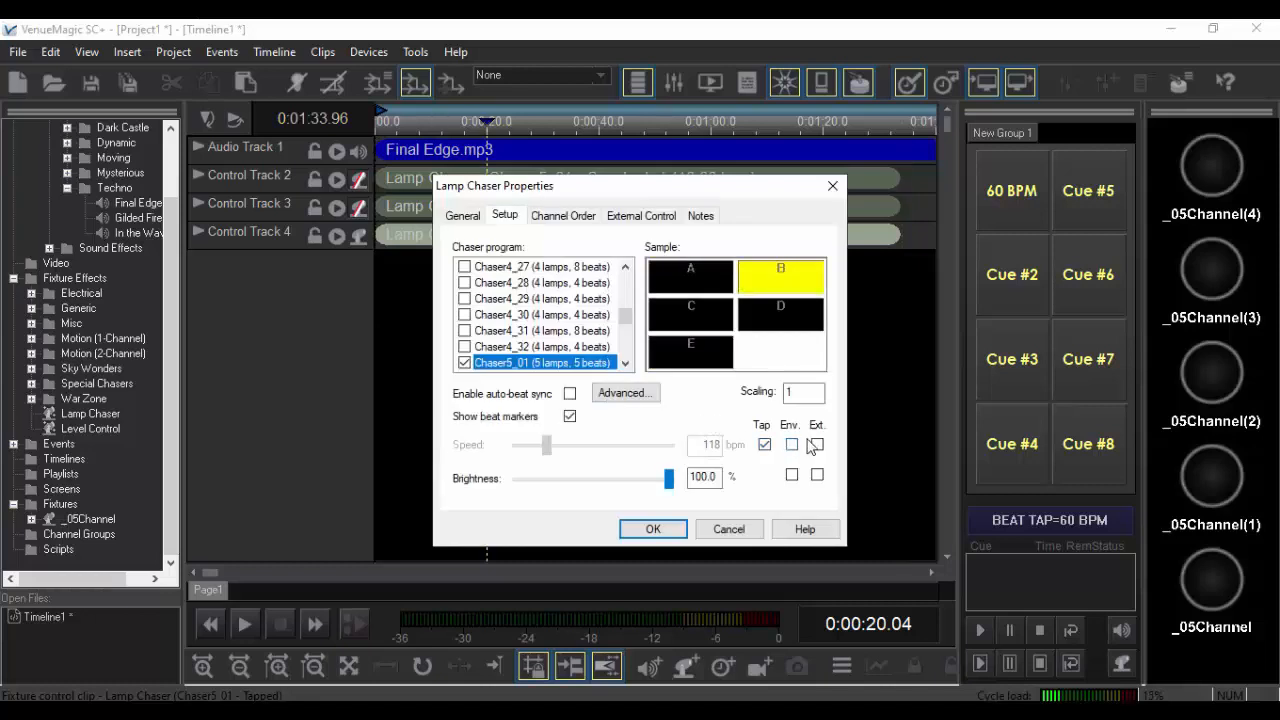
Switch the chaser to external speed control with a 600 bpm maximum
left_click(817, 445)
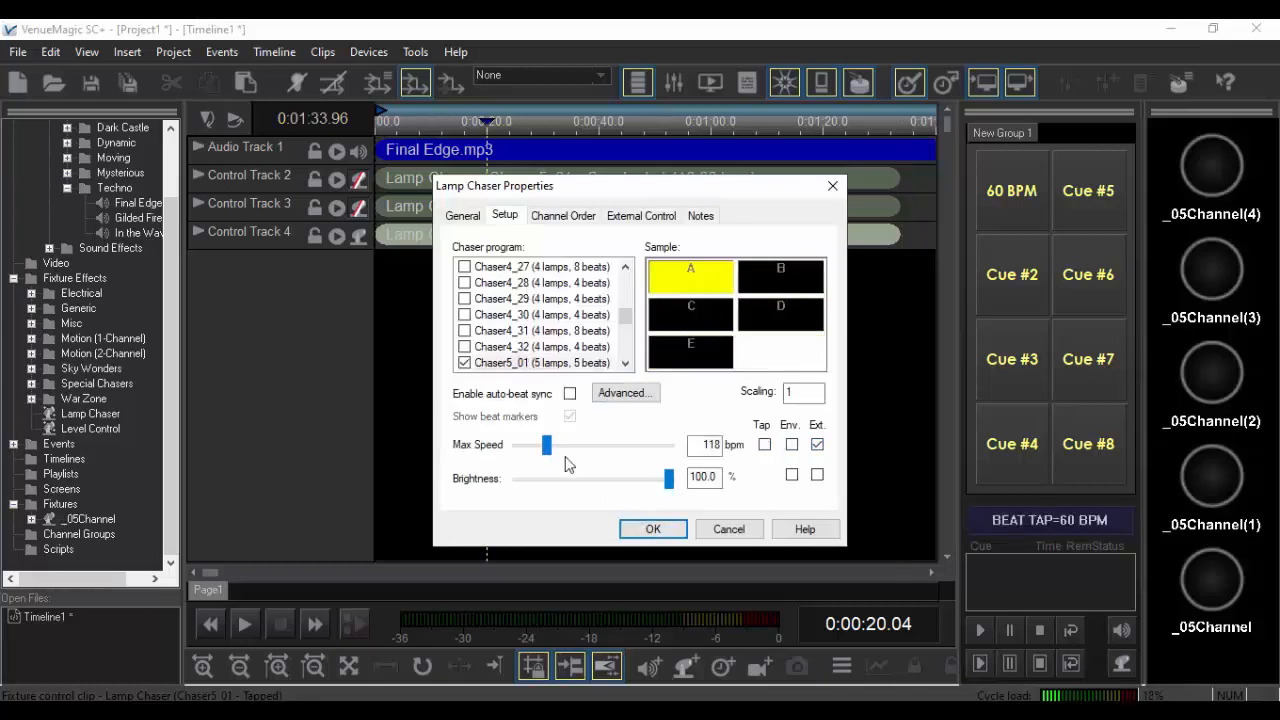
left_click_drag(547, 446, 668, 446)
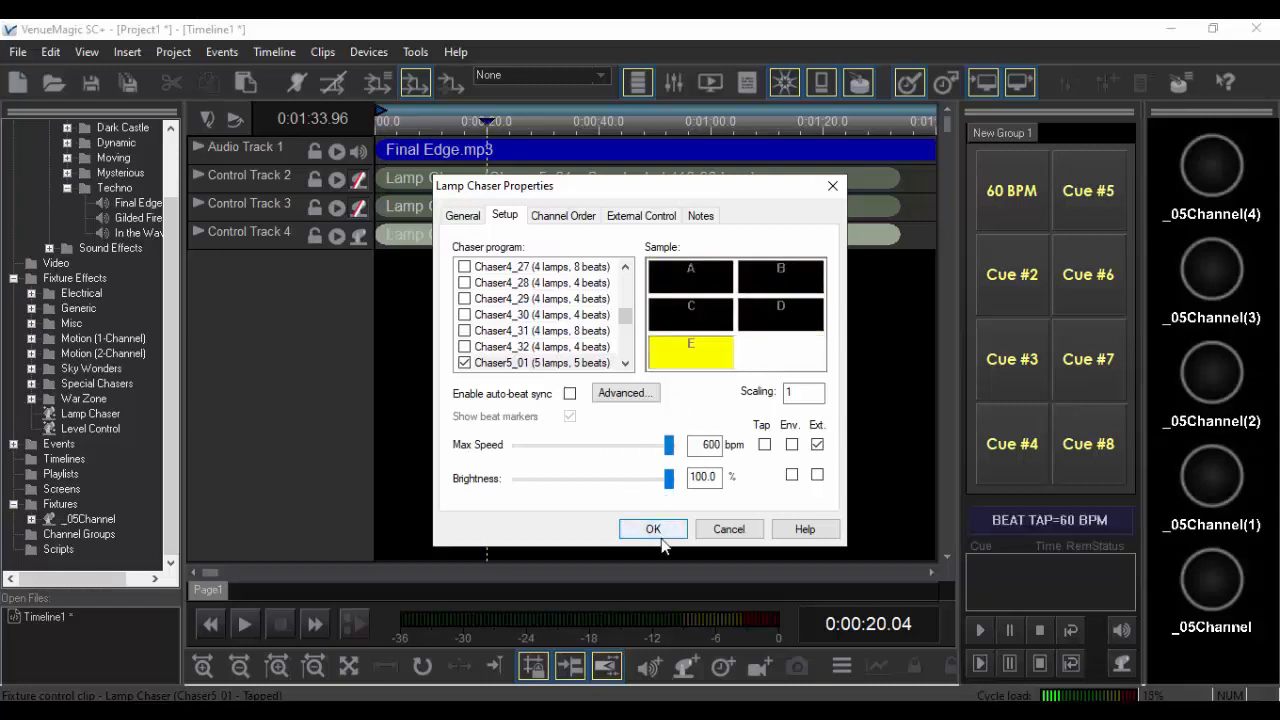
left_click(641, 216)
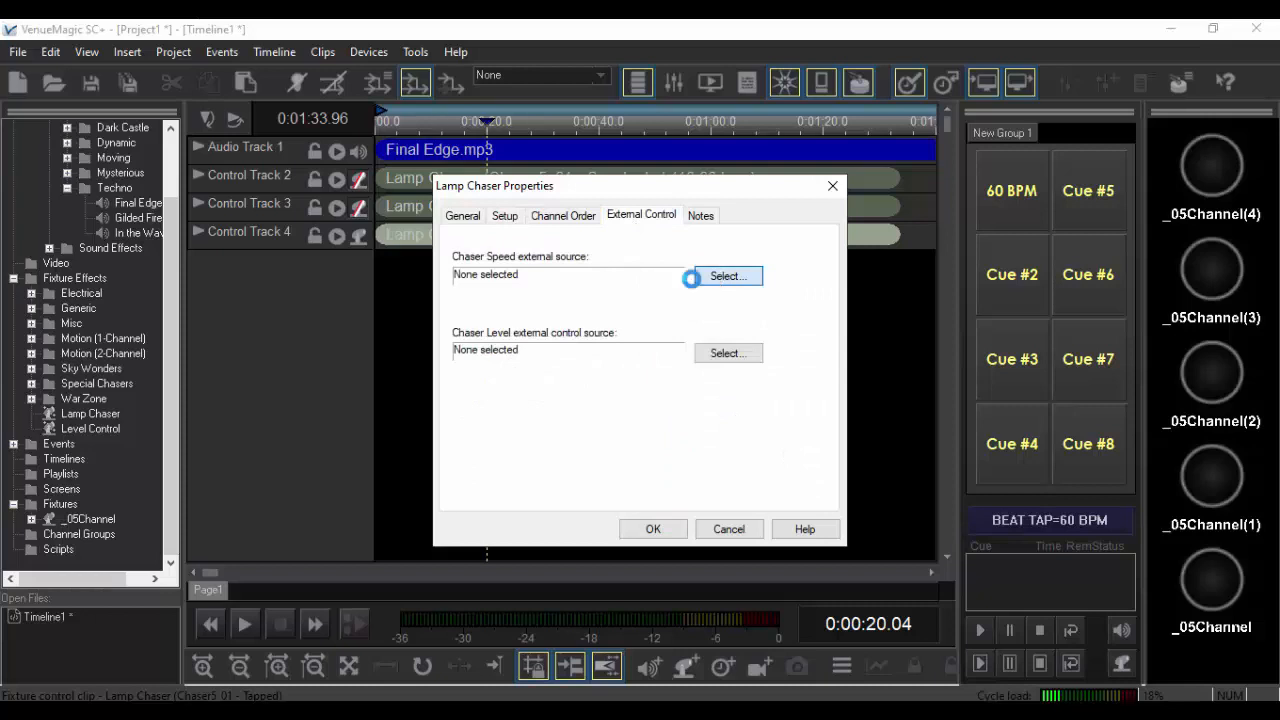
Assign the Virtual Control Surface New Group 1 VCS_001 Channel1 slider as the speed source
left_click(560, 203)
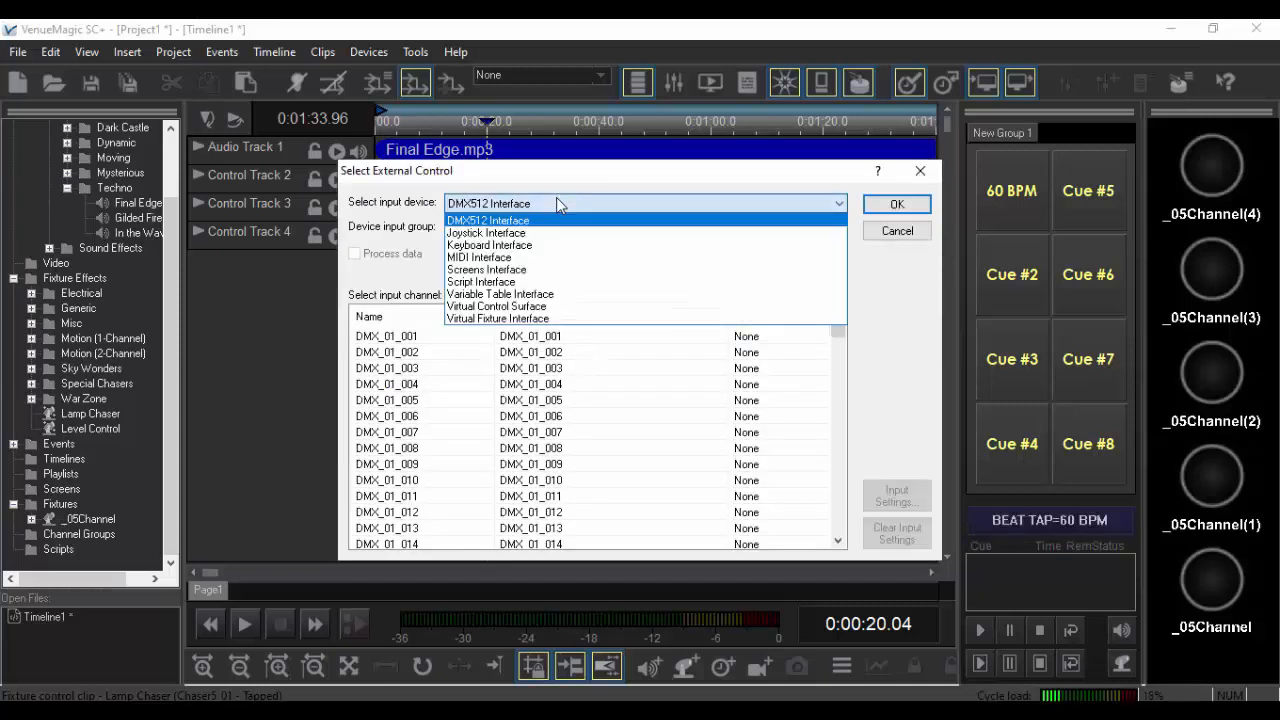
left_click(497, 306)
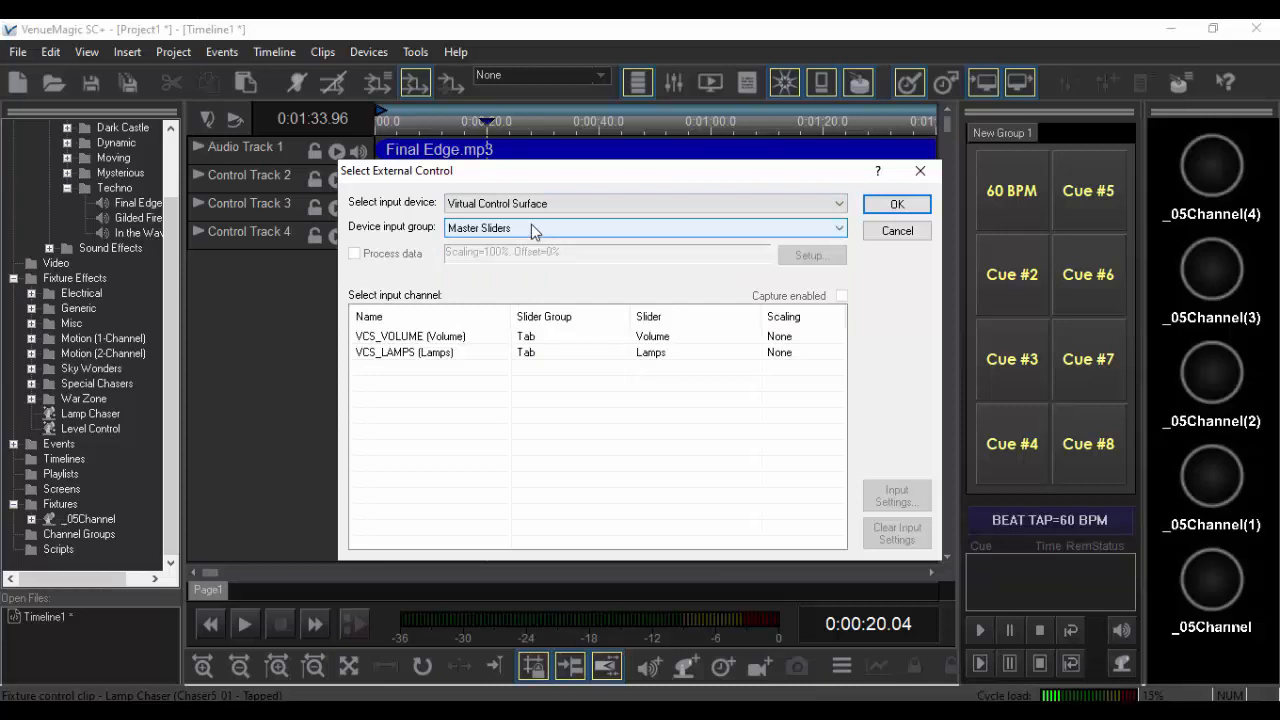
left_click(531, 228)
left_click(510, 252)
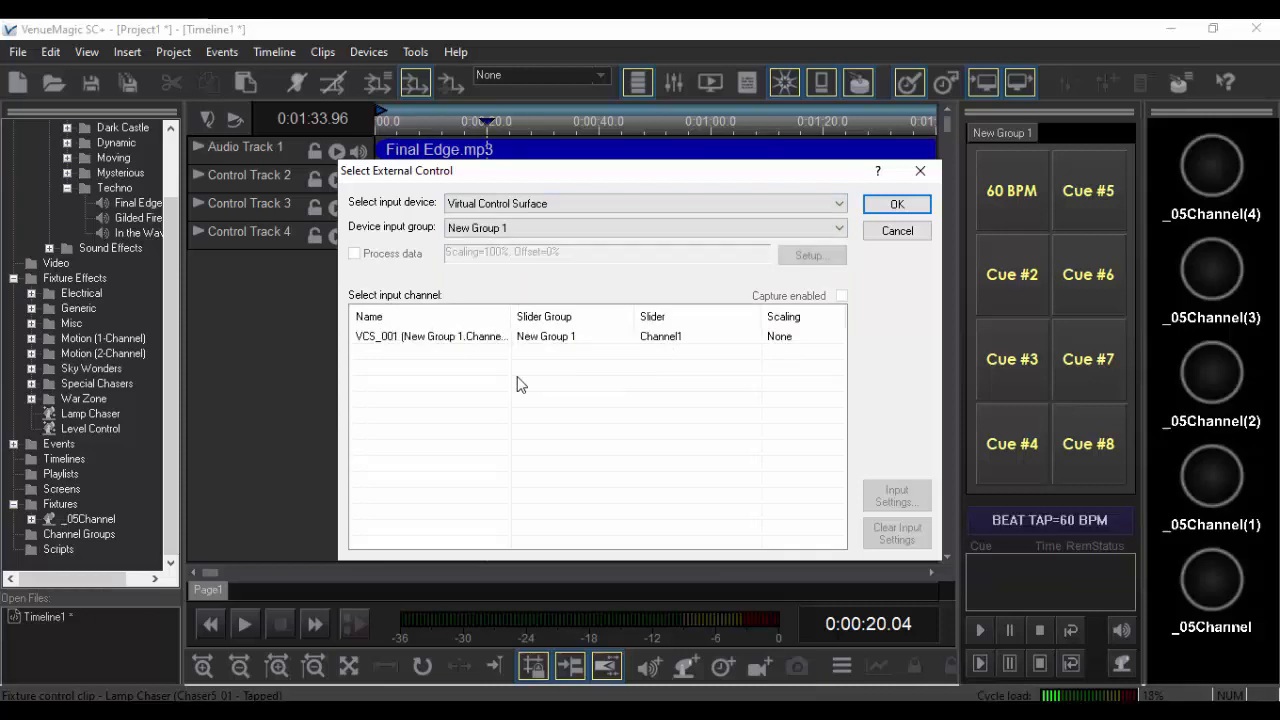
left_click(465, 340)
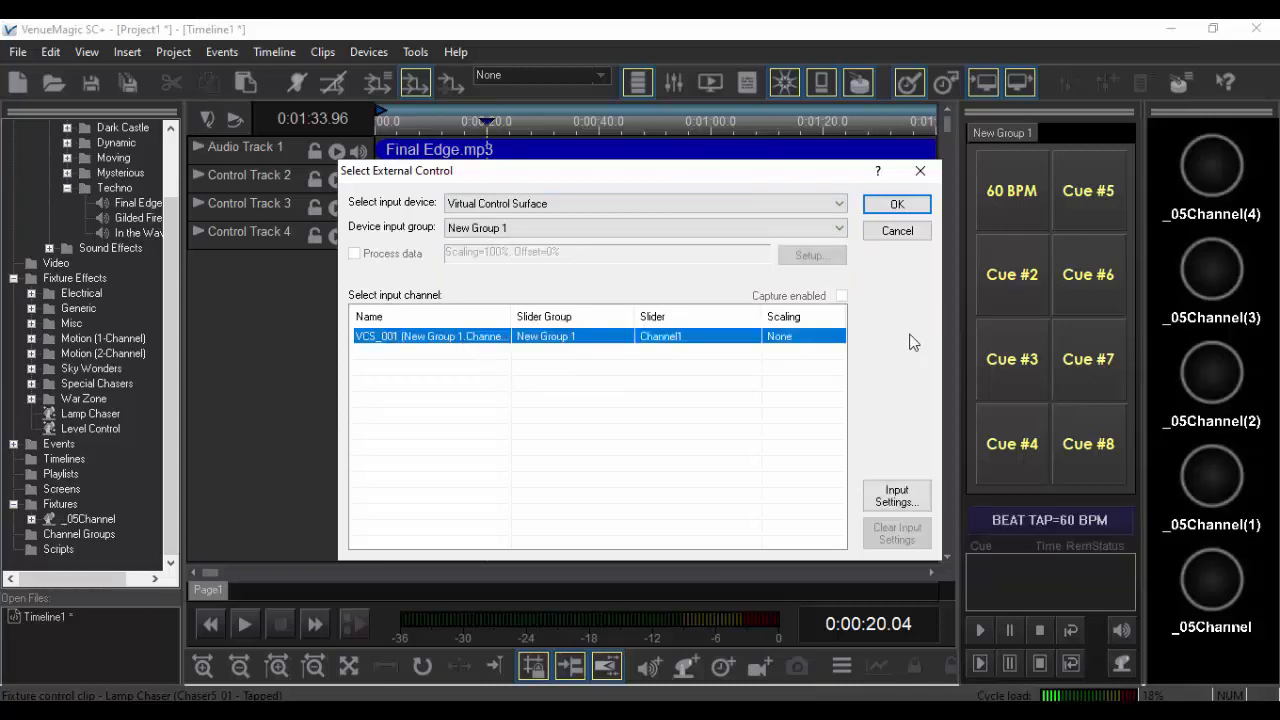
left_click(897, 204)
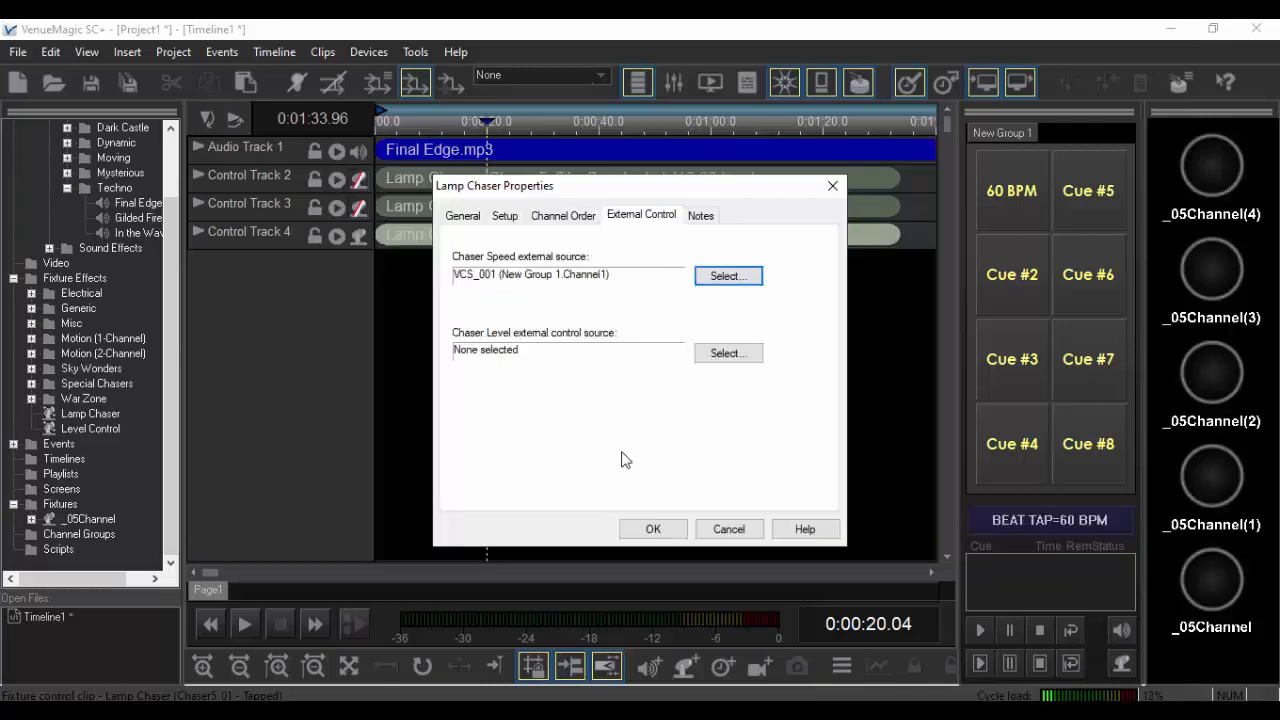
left_click(652, 528)
left_click(638, 82)
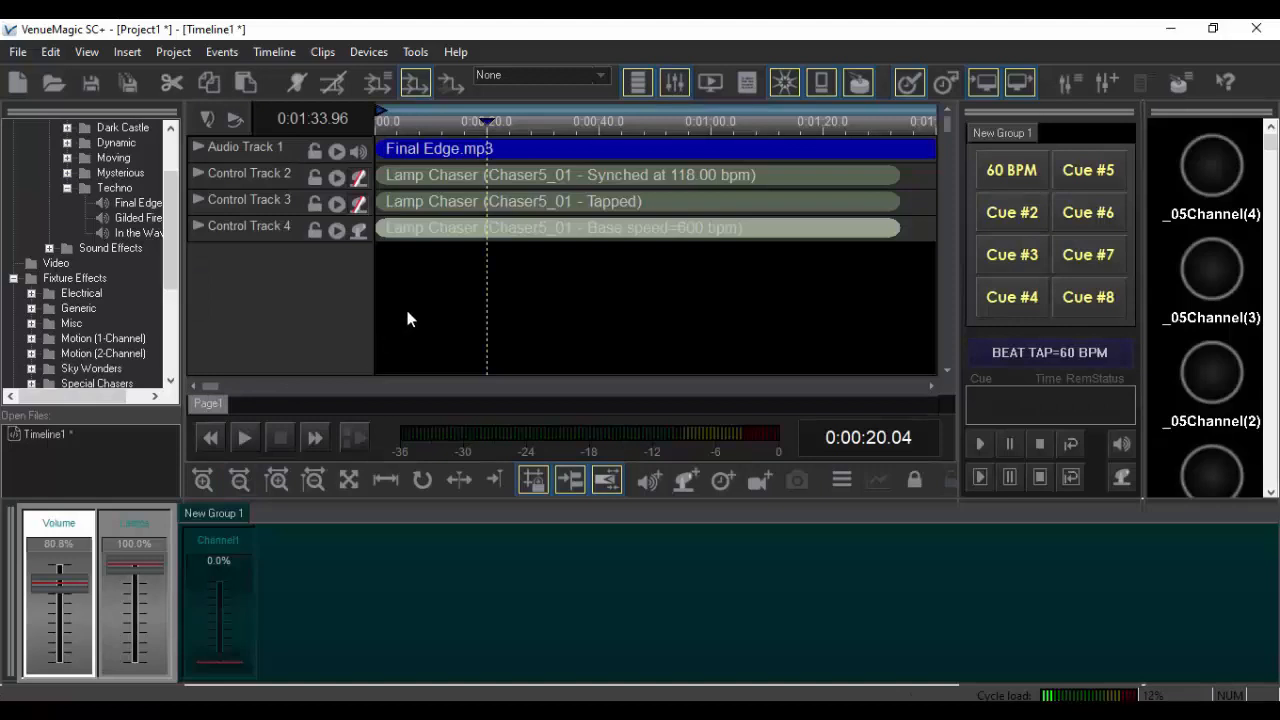
Play the timeline while raising then lowering Channel1 to about 39.5%
key("space")
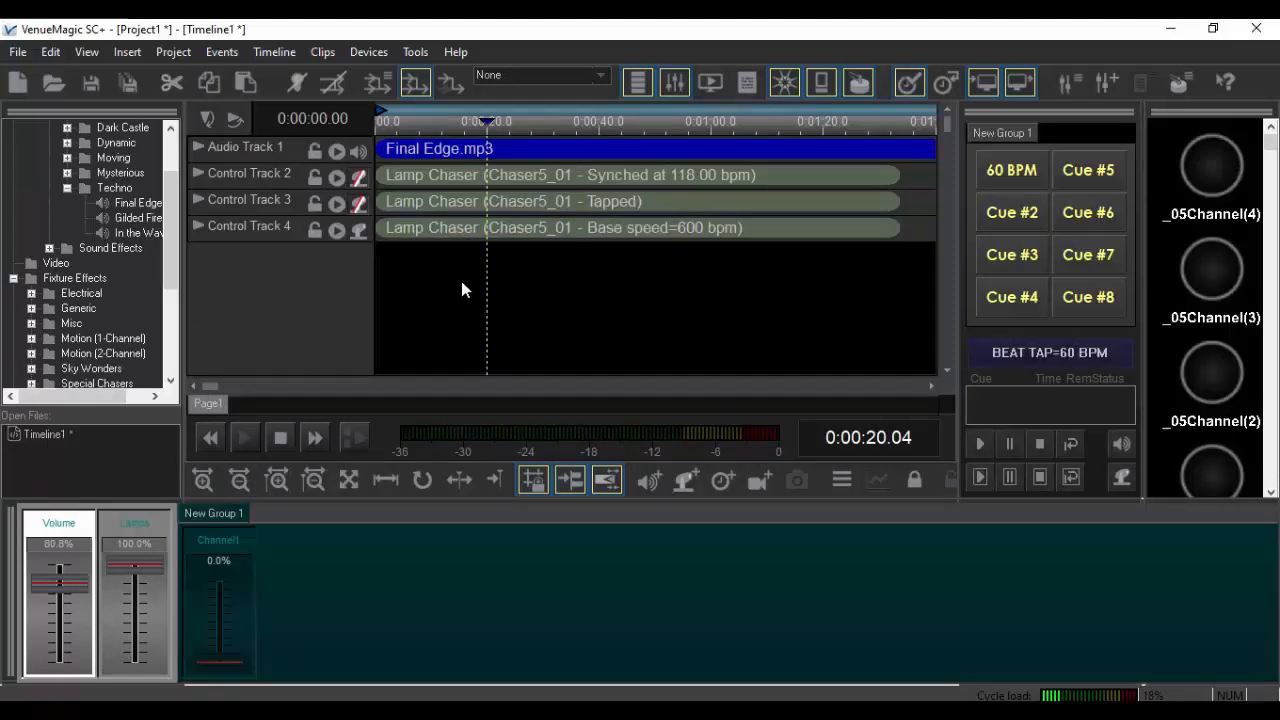
left_click(230, 670)
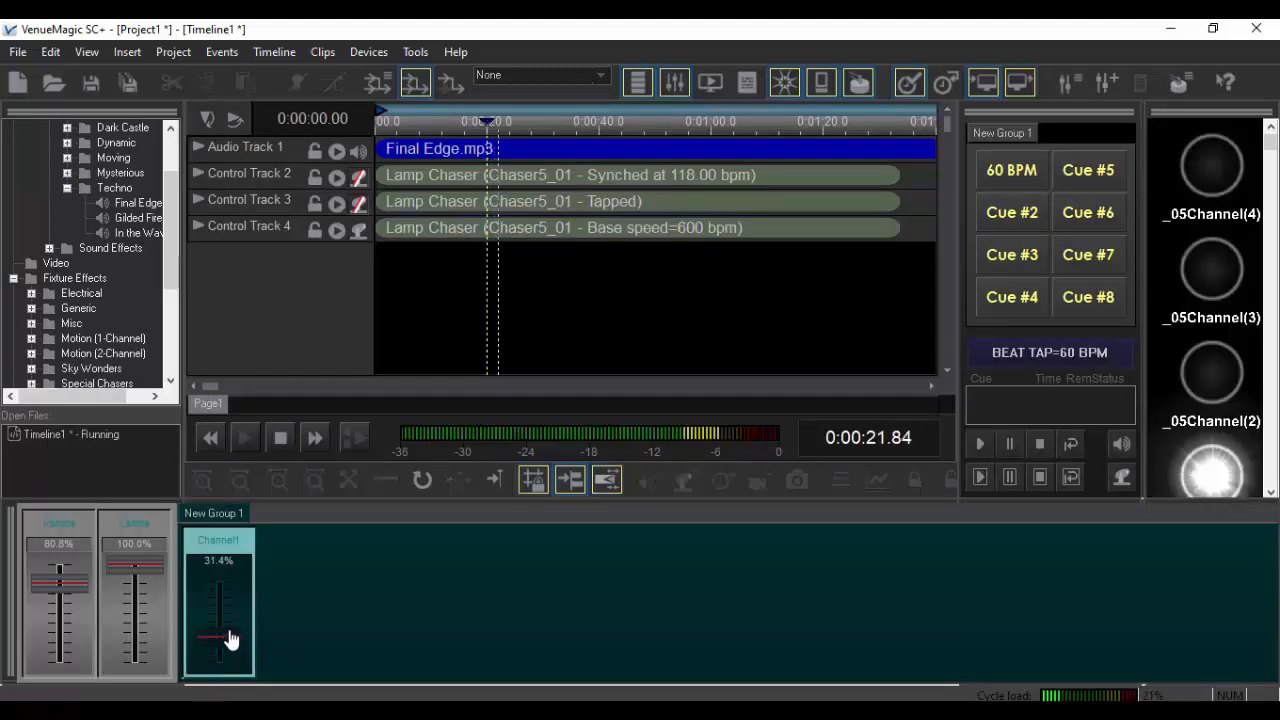
left_click_drag(231, 638, 241, 566)
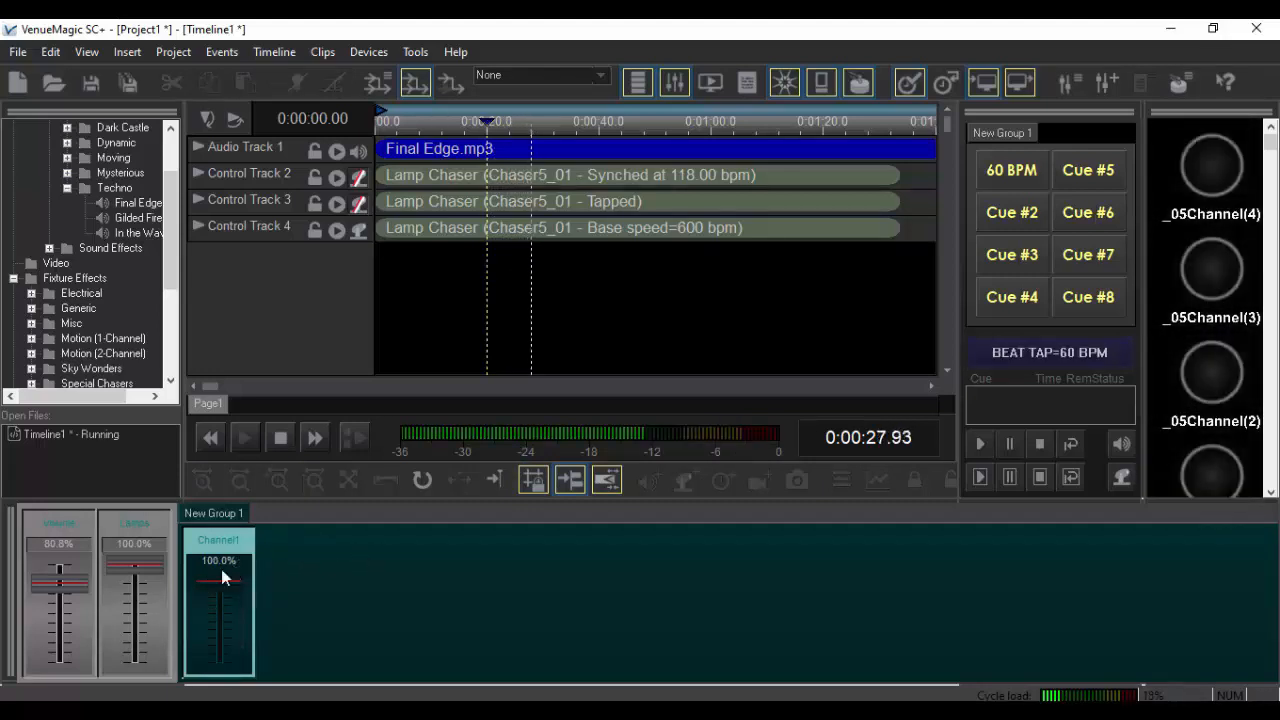
left_click_drag(224, 577, 223, 629)
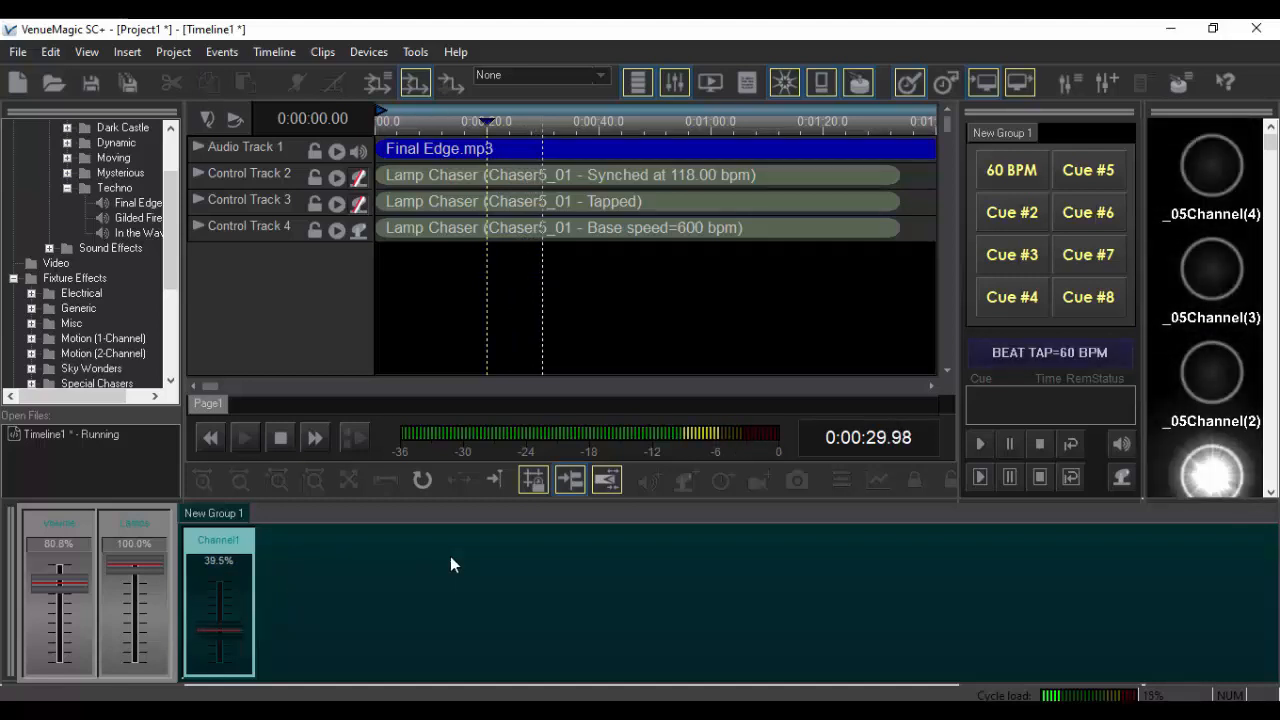
key("space")
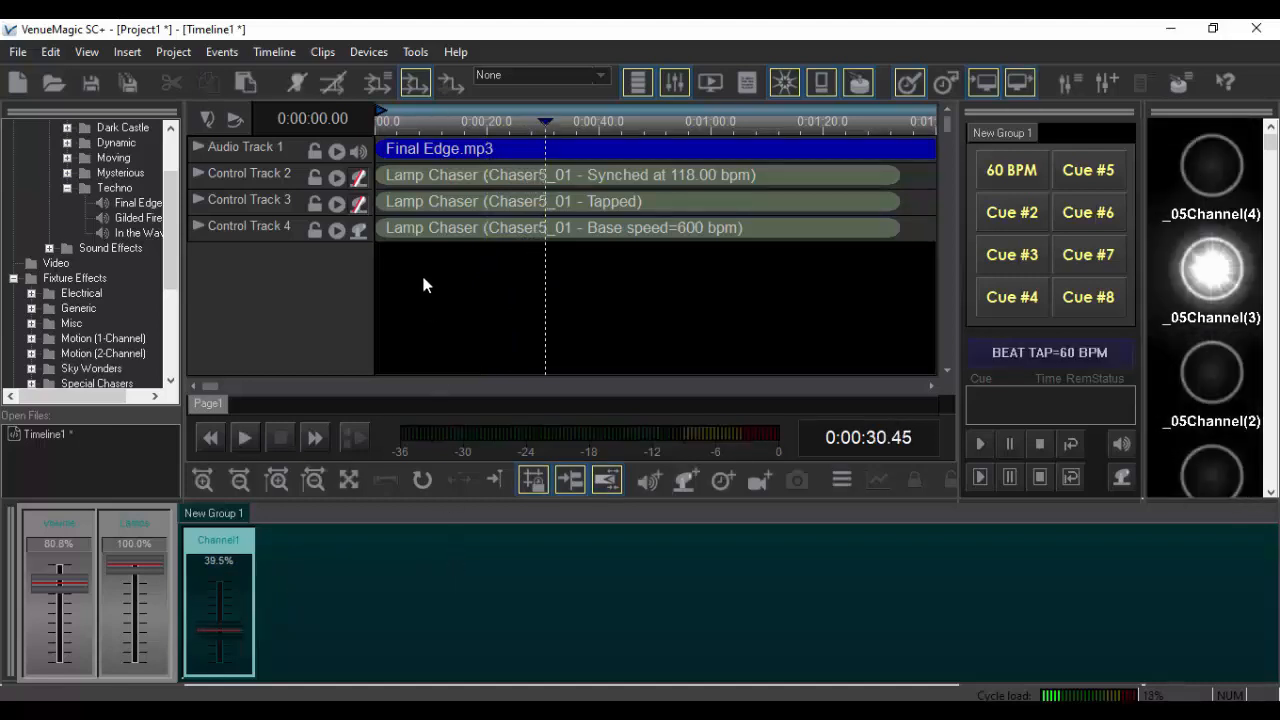